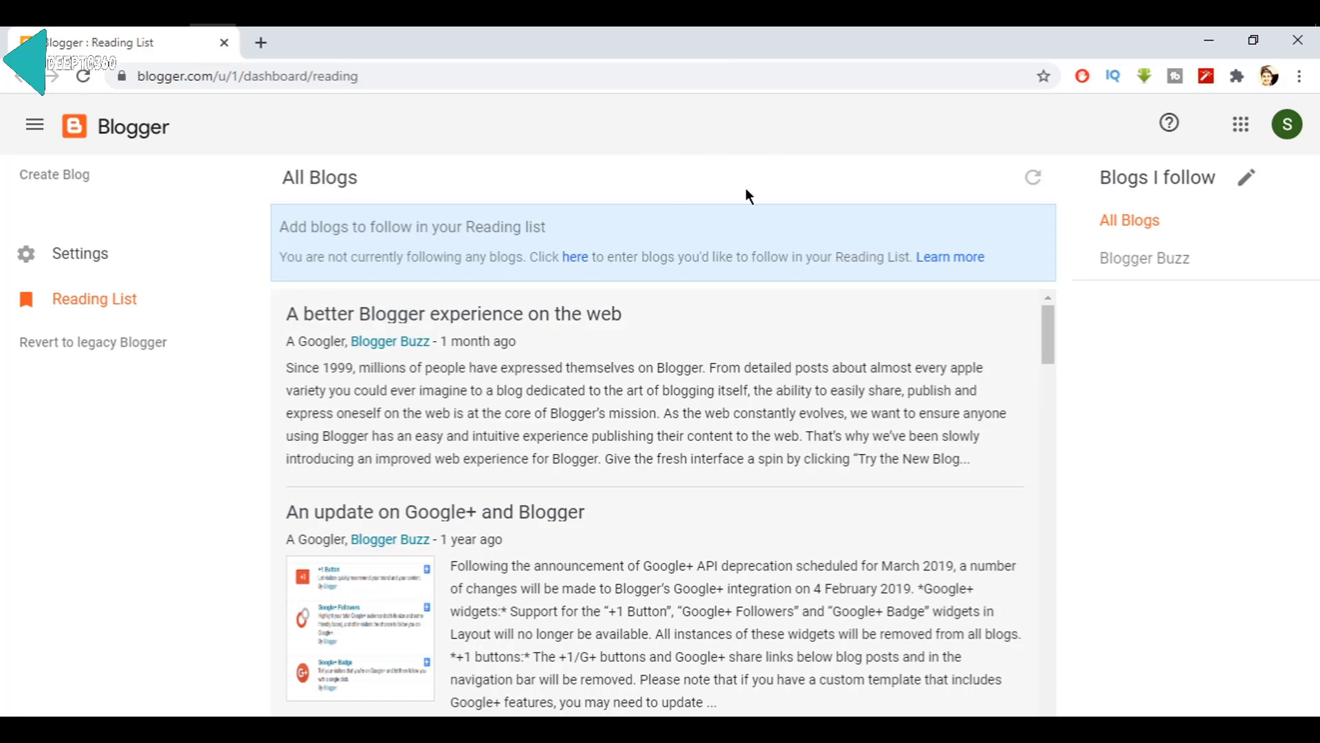
Create a new blog titled DEEPTO360 with the address deepto360.blogspot.com and save it.
left_click(72, 184)
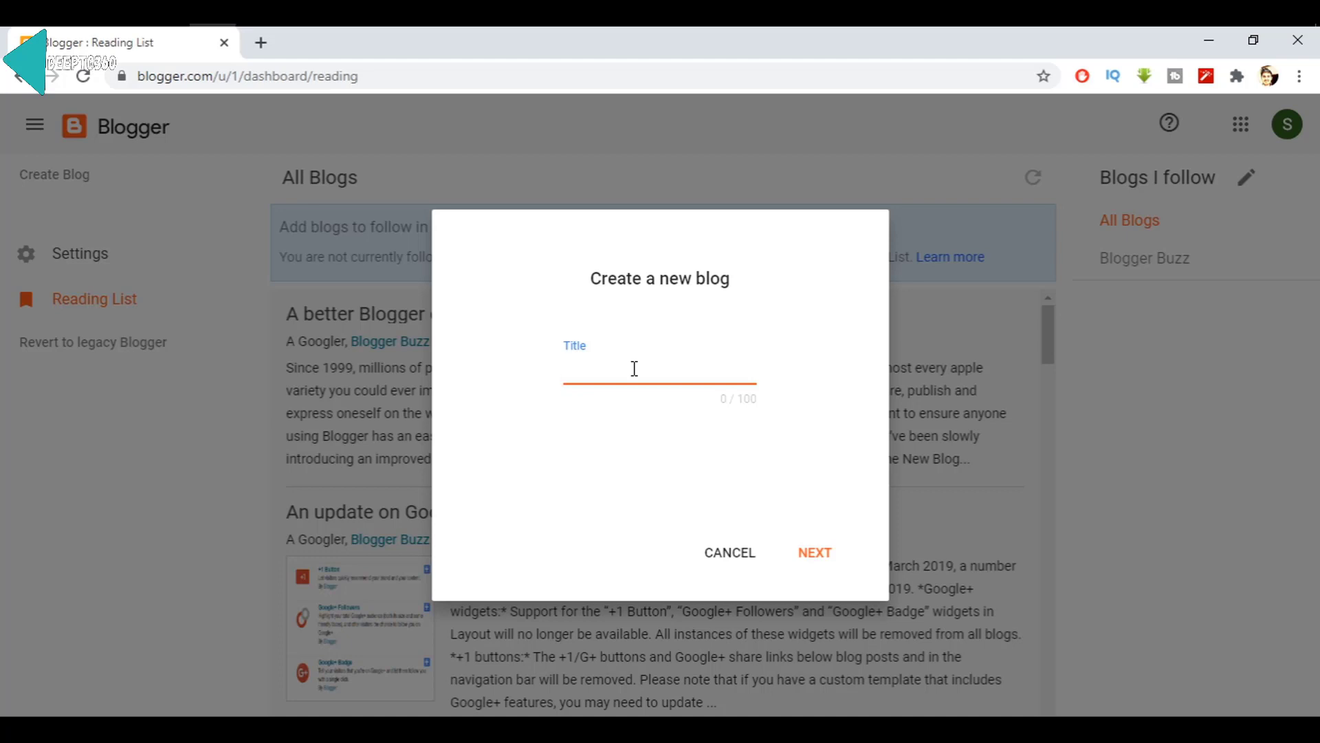
type("DEEPTO360")
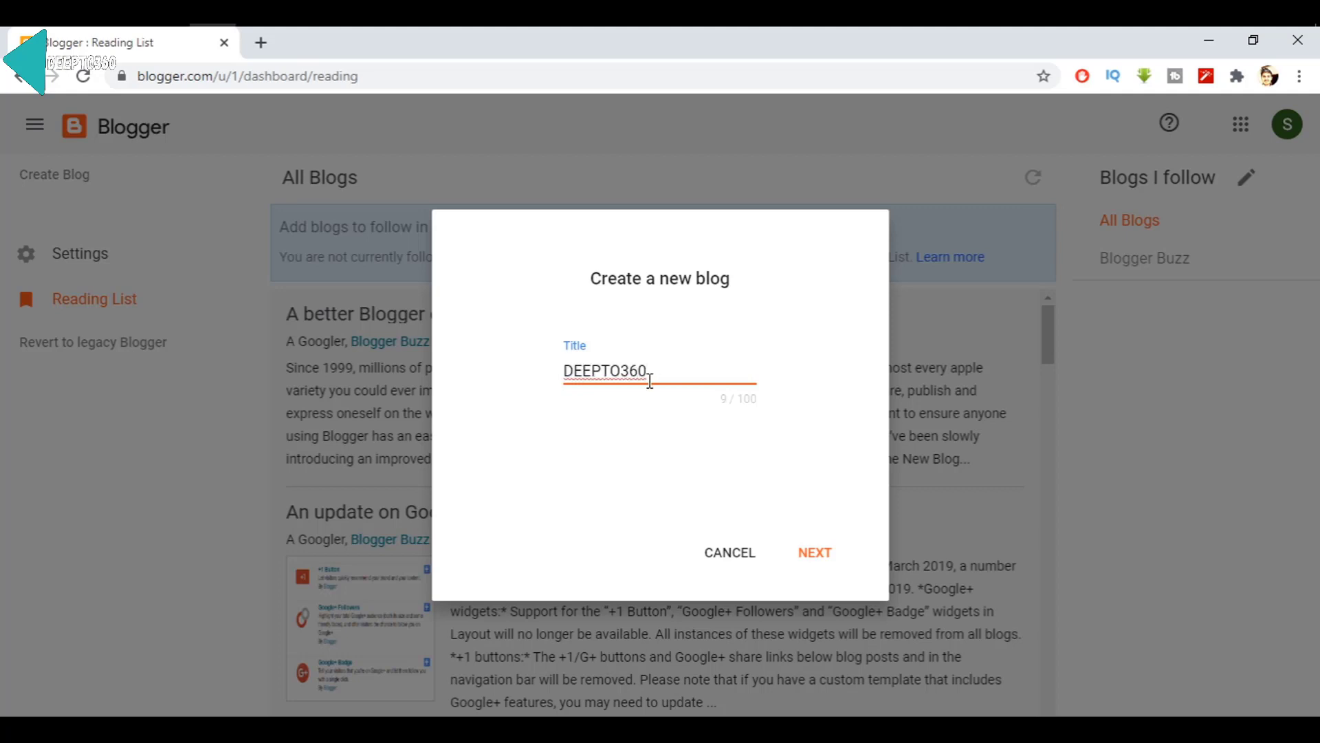
left_click(819, 554)
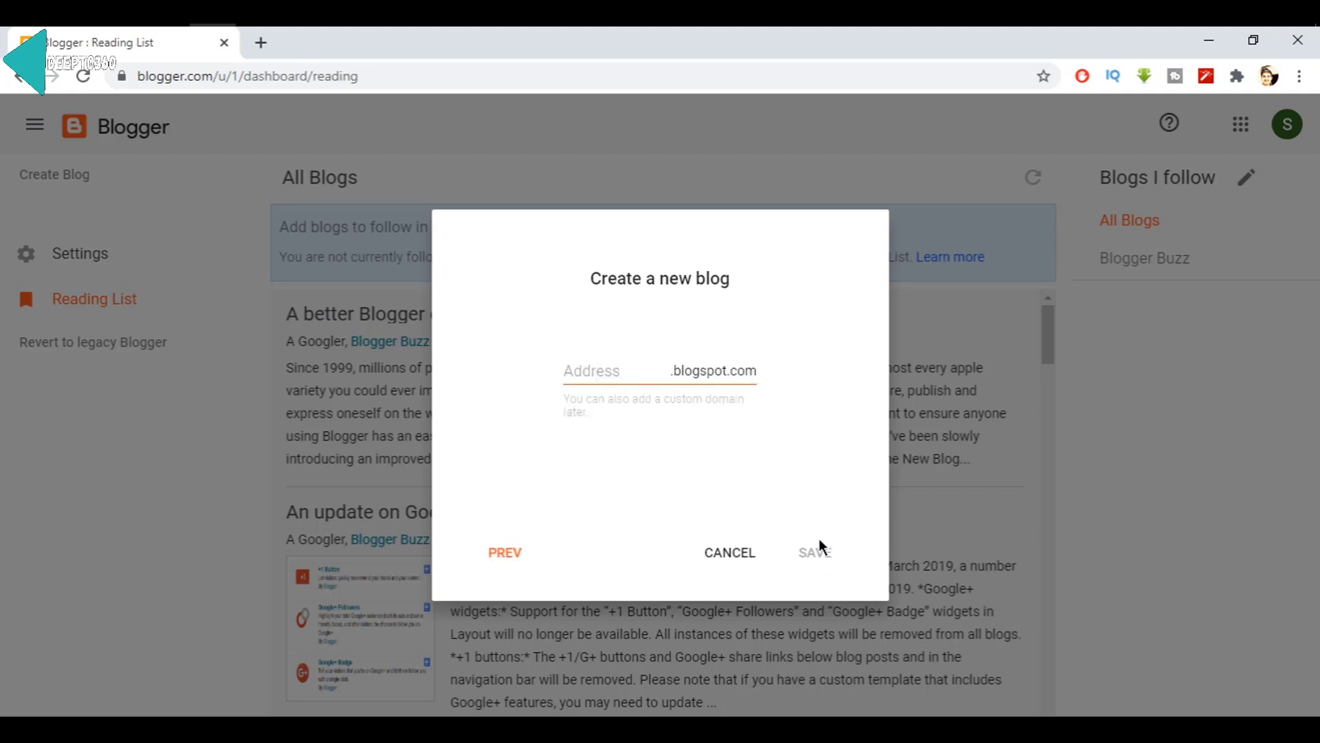
left_click(624, 370)
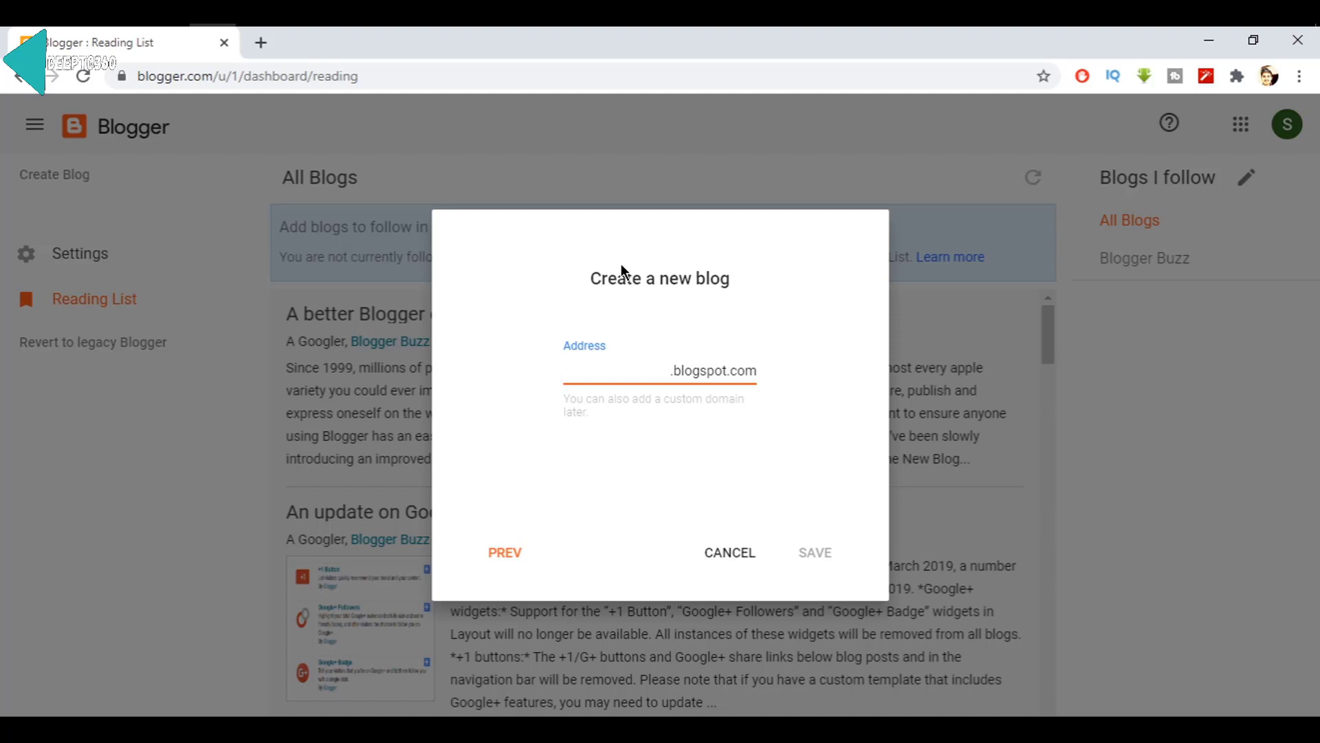
type("deepto360")
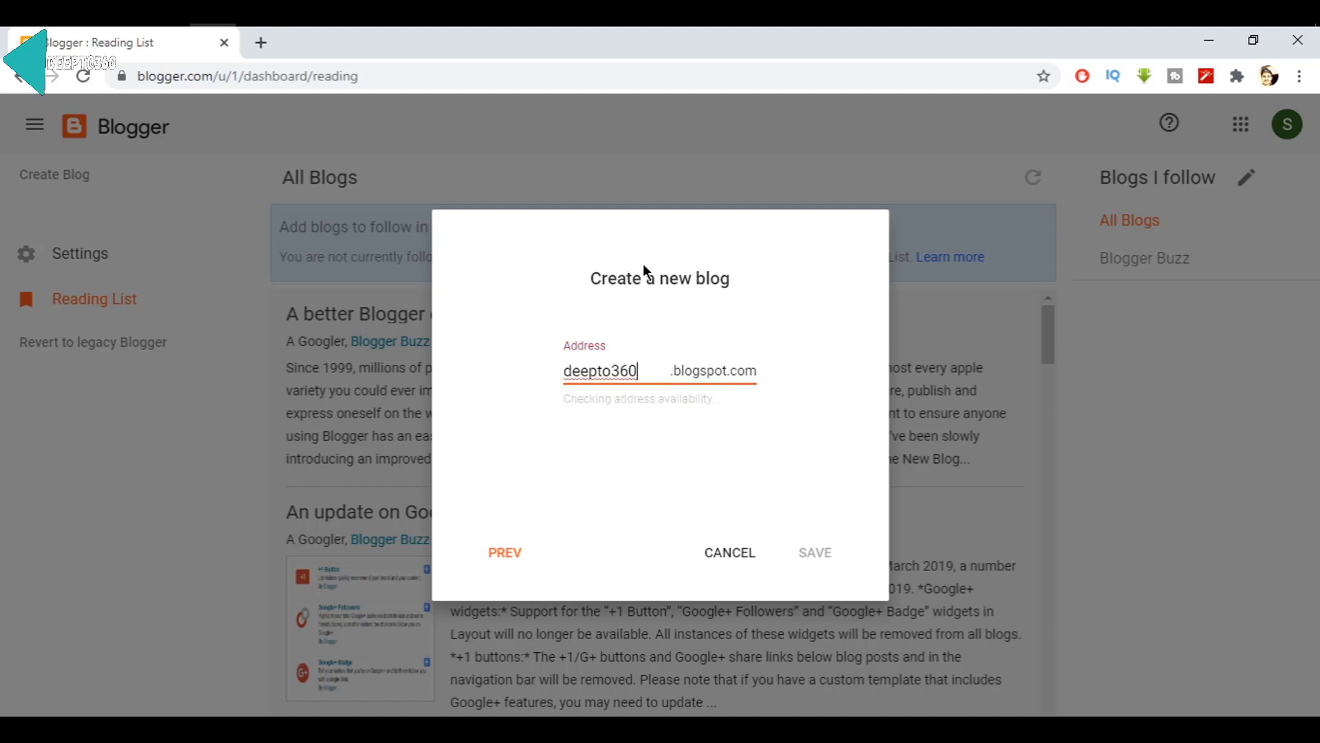
left_click(696, 315)
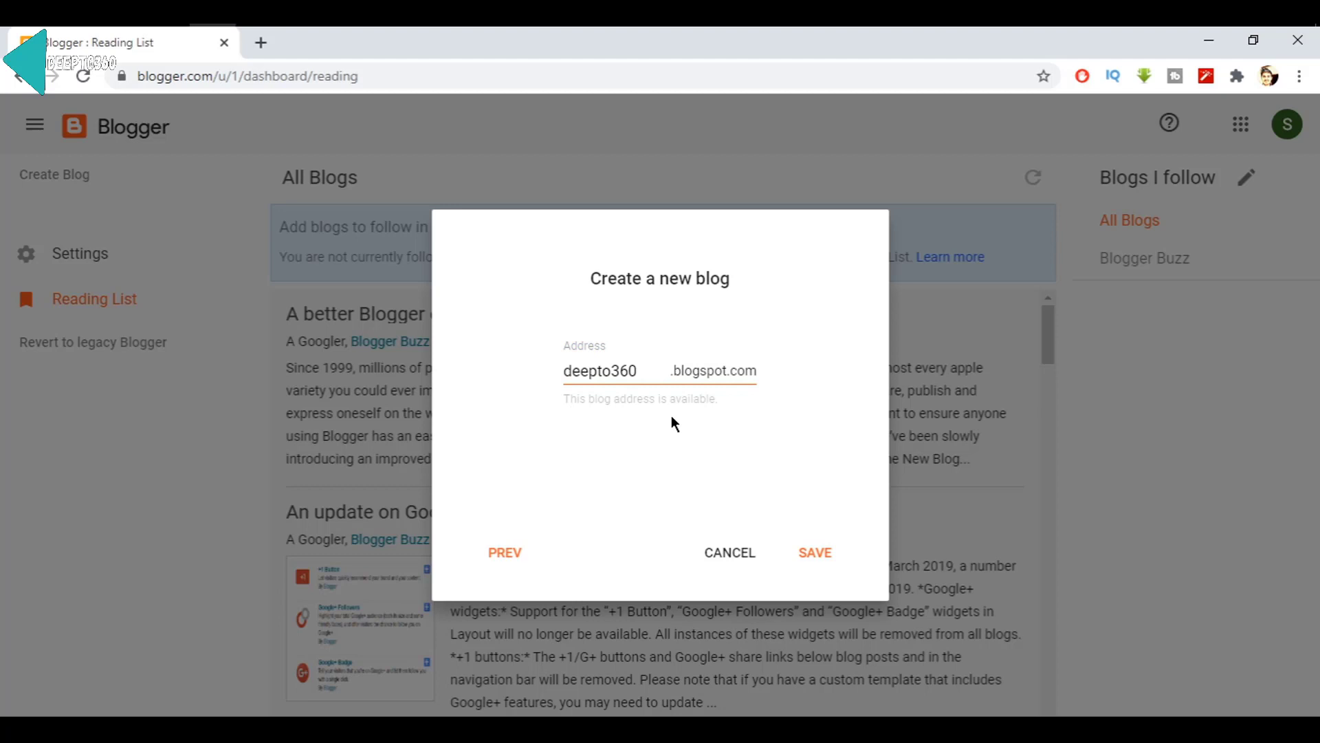
left_click(822, 552)
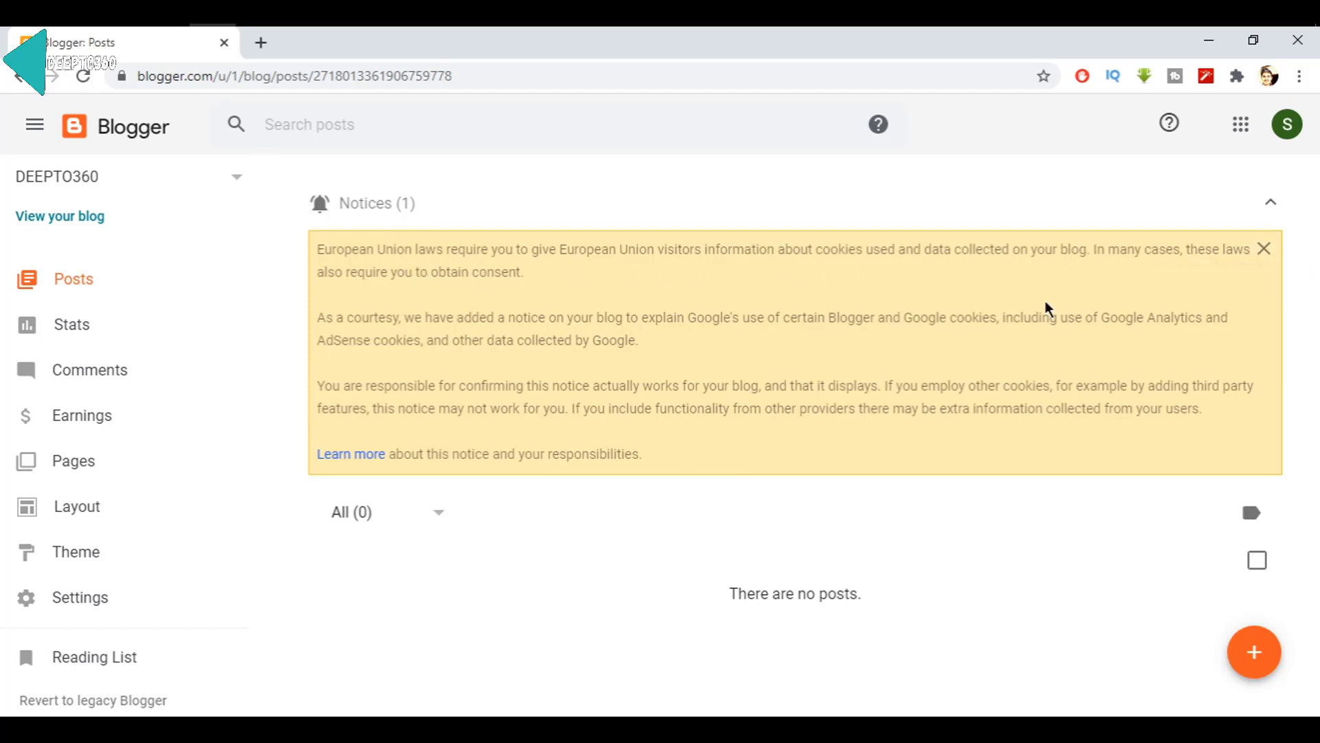
Dismiss the European Union cookie notice and view the new blog's public page before returning to the dashboard.
left_click(1264, 248)
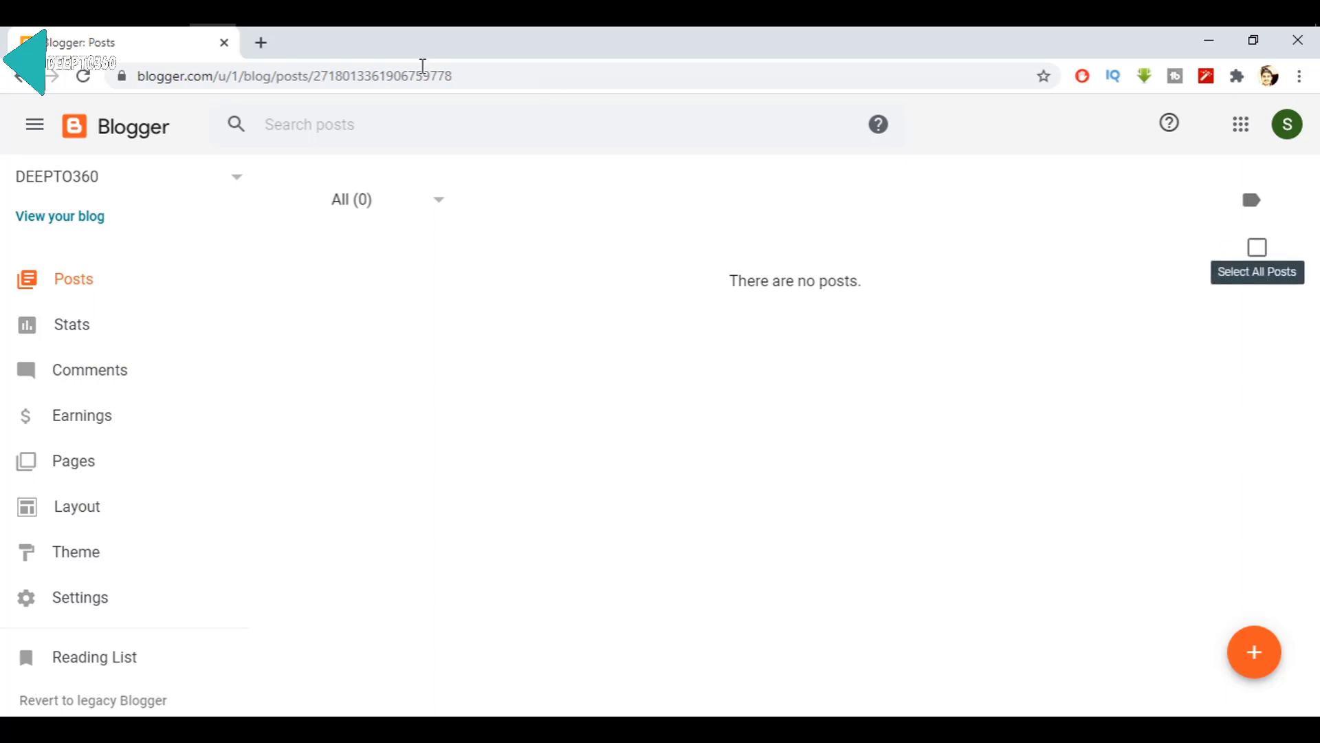
left_click(68, 215)
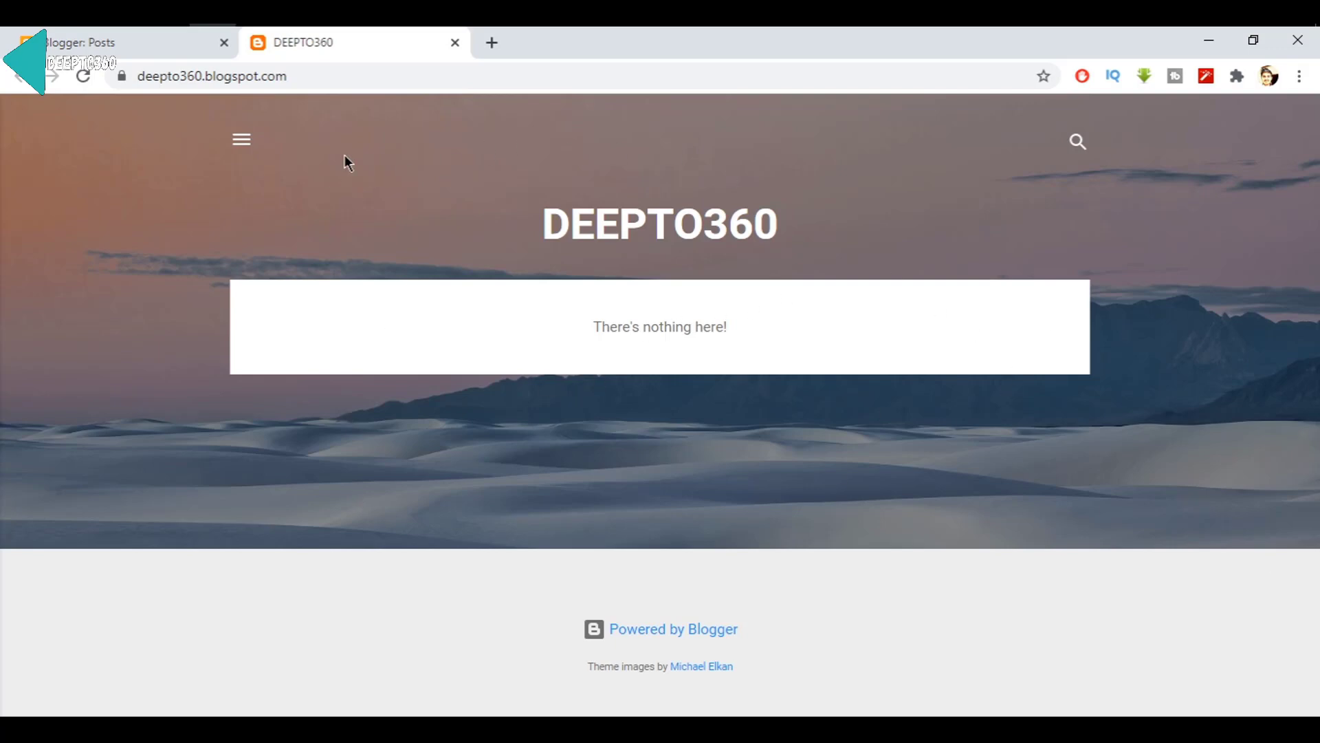
left_click(127, 38)
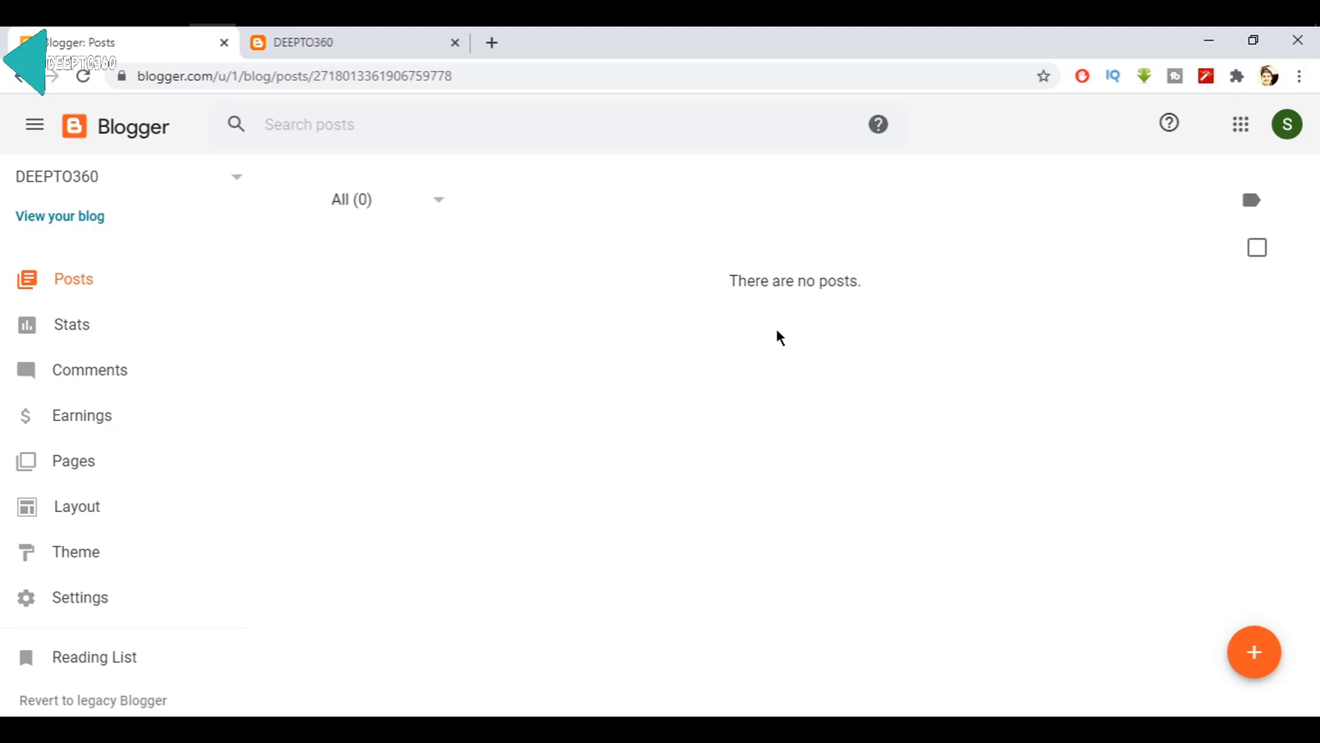
Examine the available blog themes from Contempo through Travel.
left_click(102, 554)
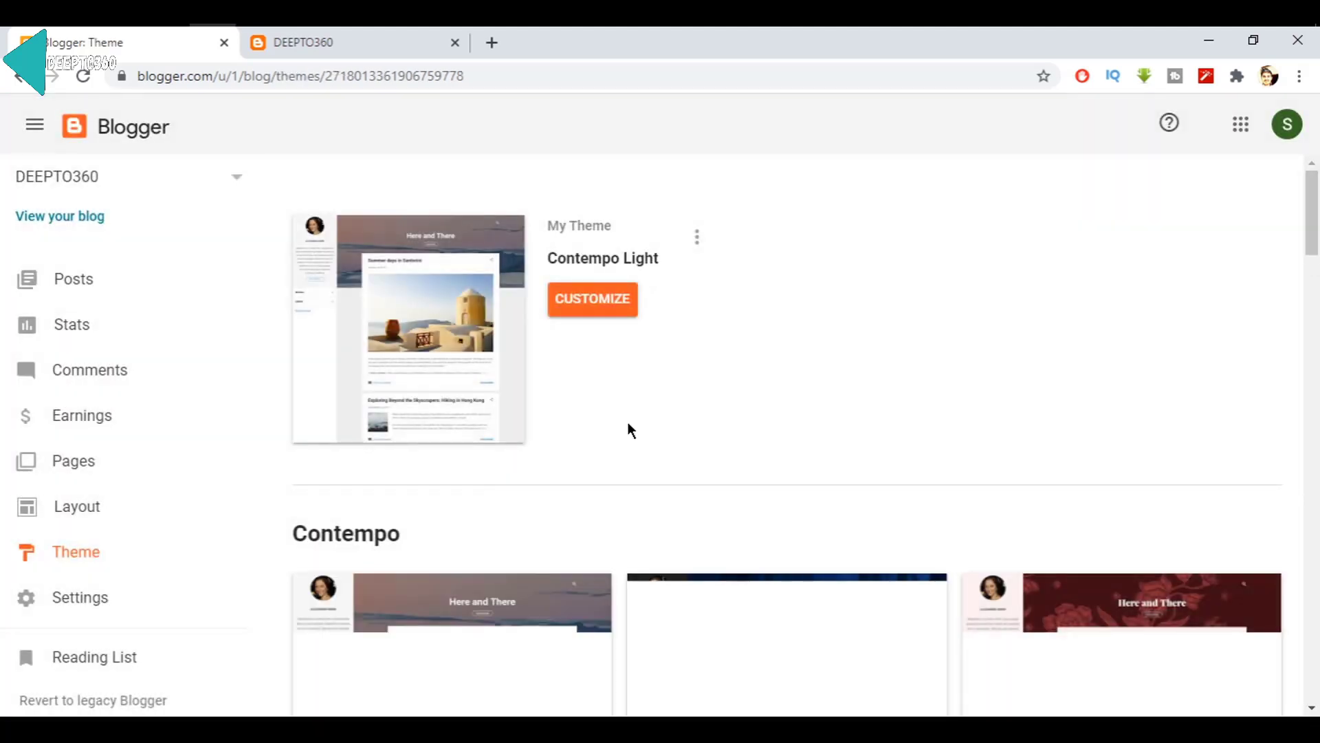
scroll(756, 341, "down", 4)
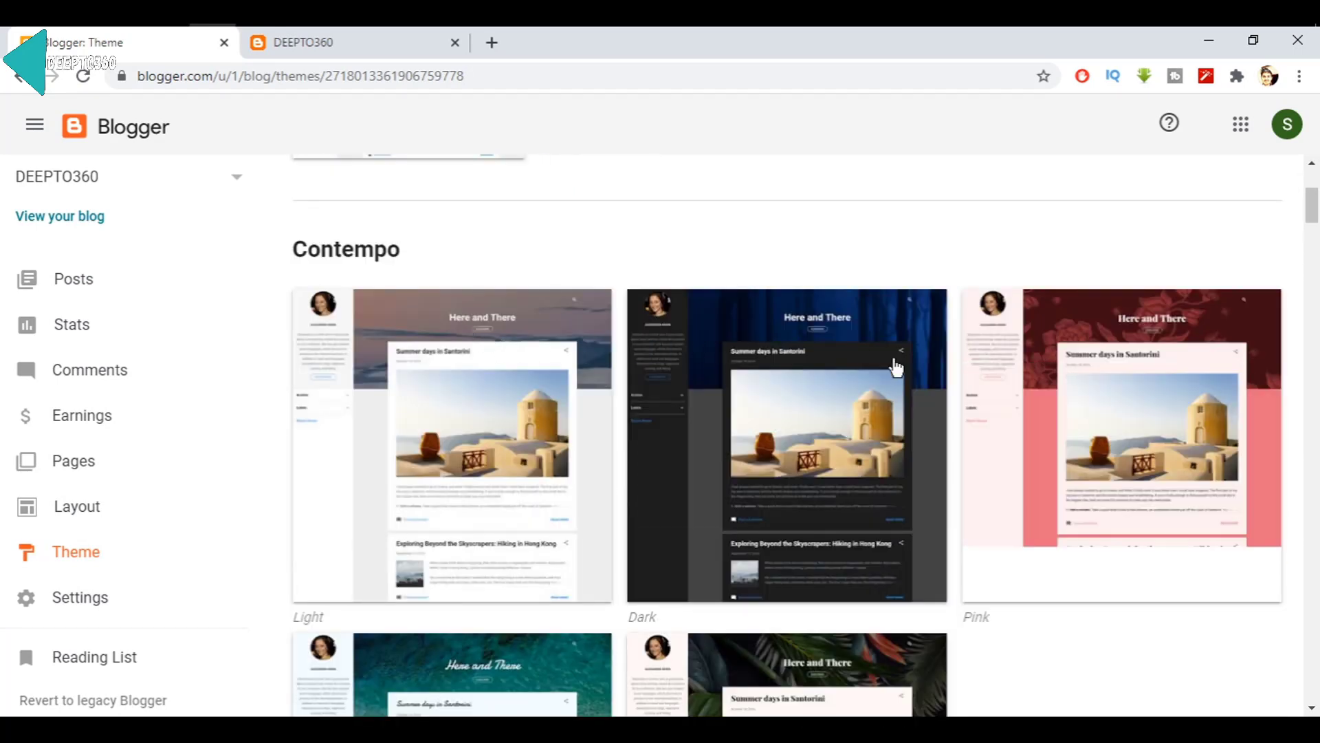
scroll(894, 369, "up", 4)
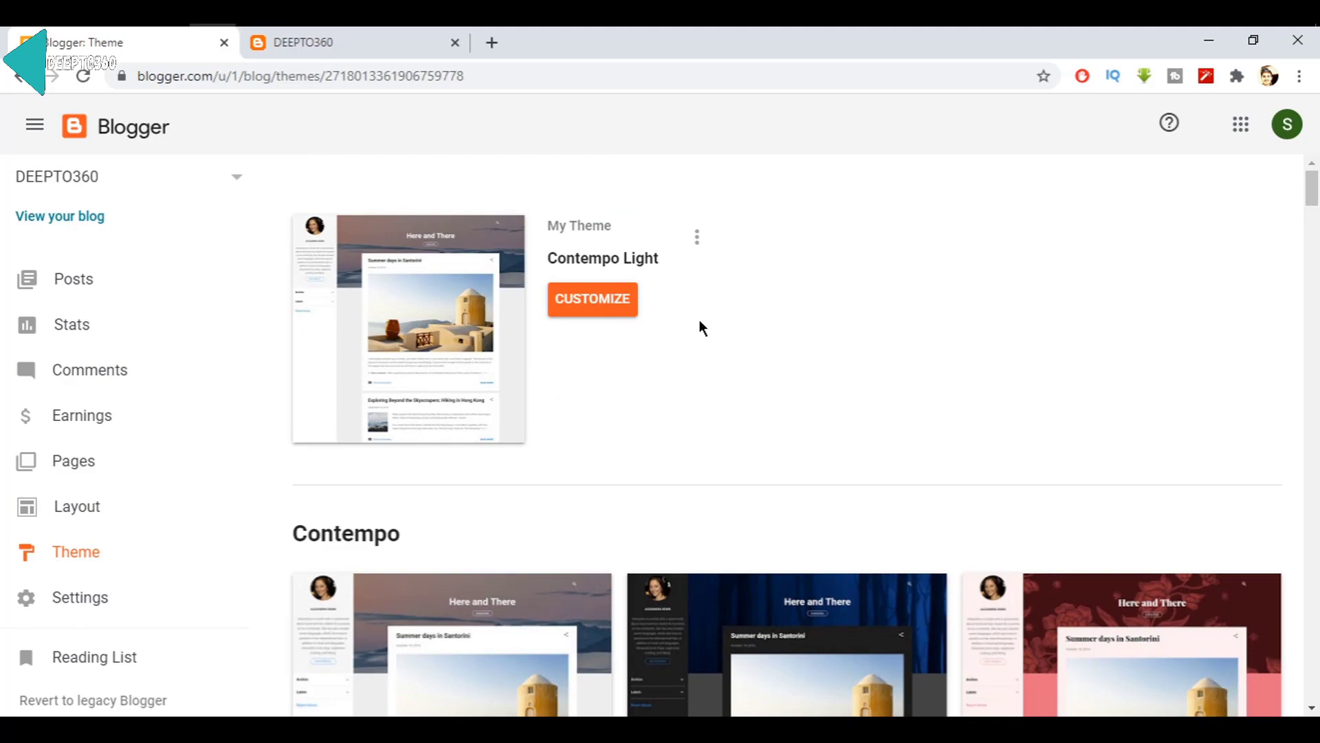
scroll(699, 320, "down", 10)
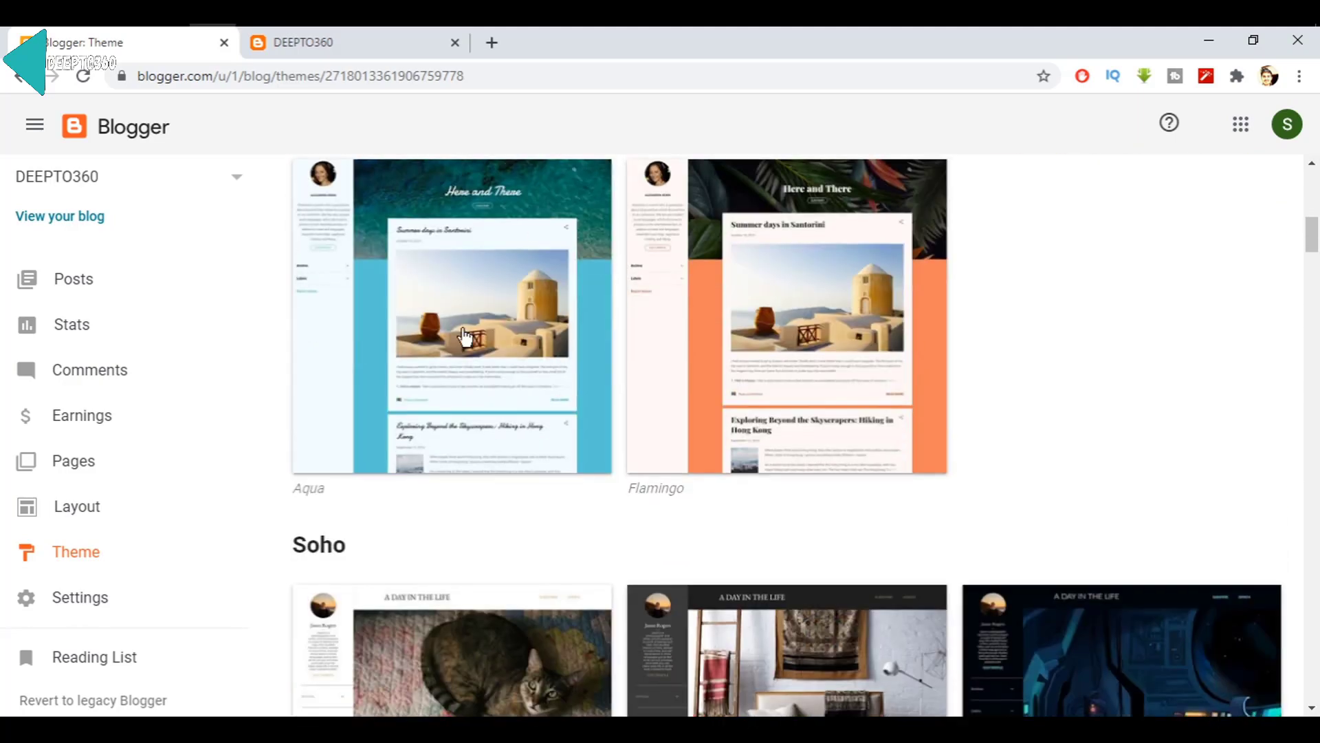
scroll(482, 320, "up", 4)
scroll(794, 415, "down", 10)
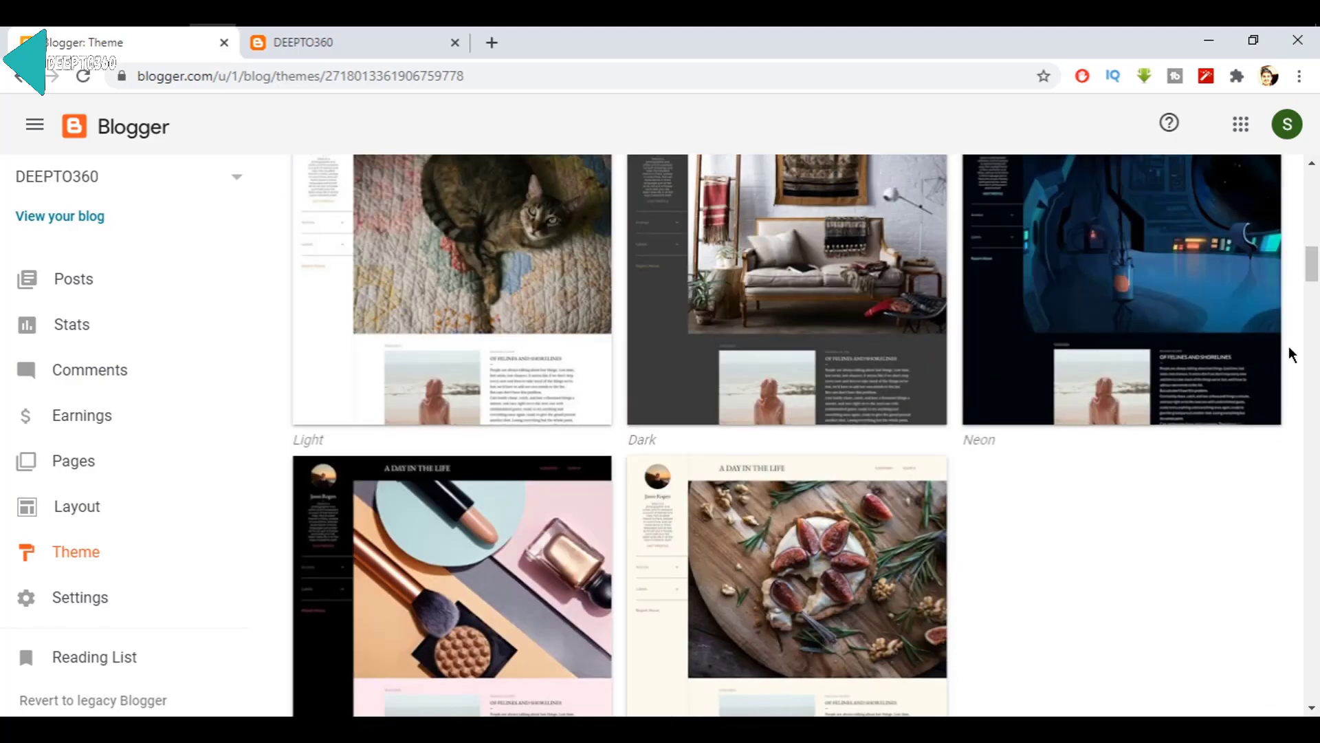
scroll(967, 460, "down", 8)
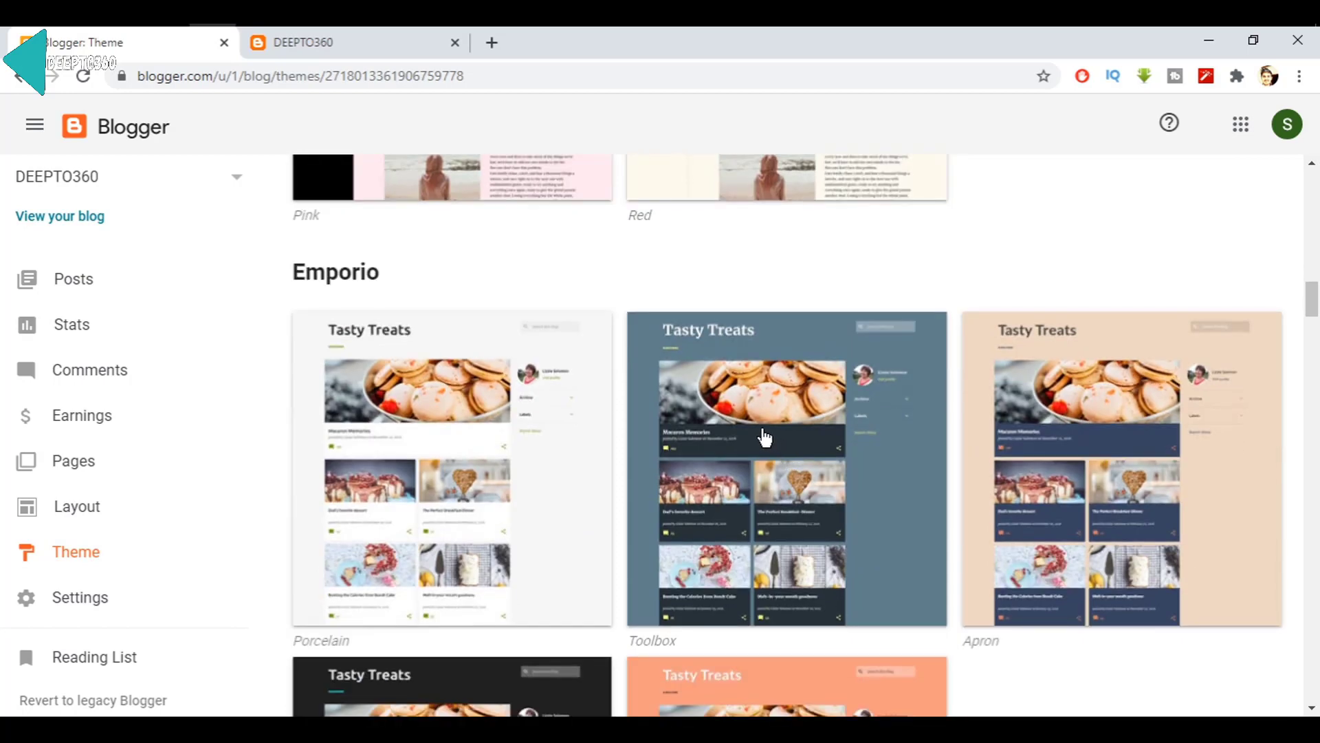
scroll(757, 440, "down", 14)
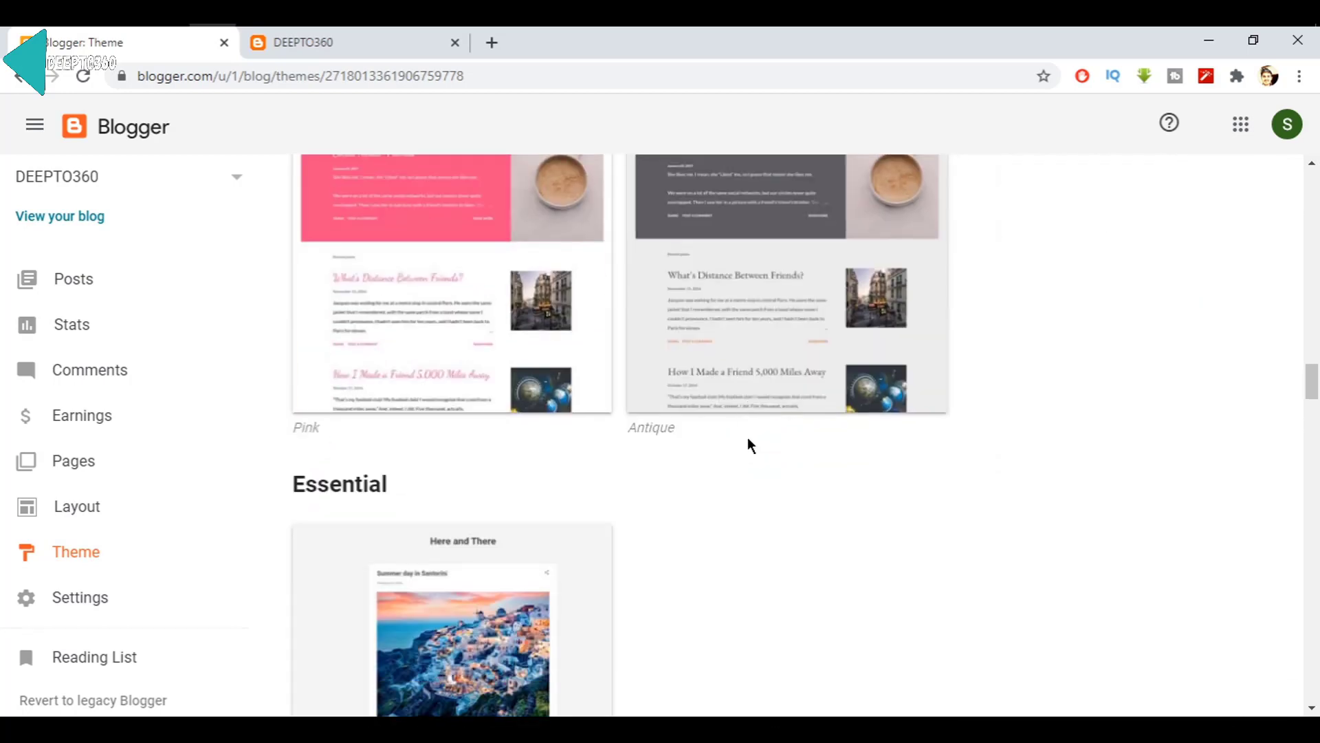
scroll(748, 440, "down", 11)
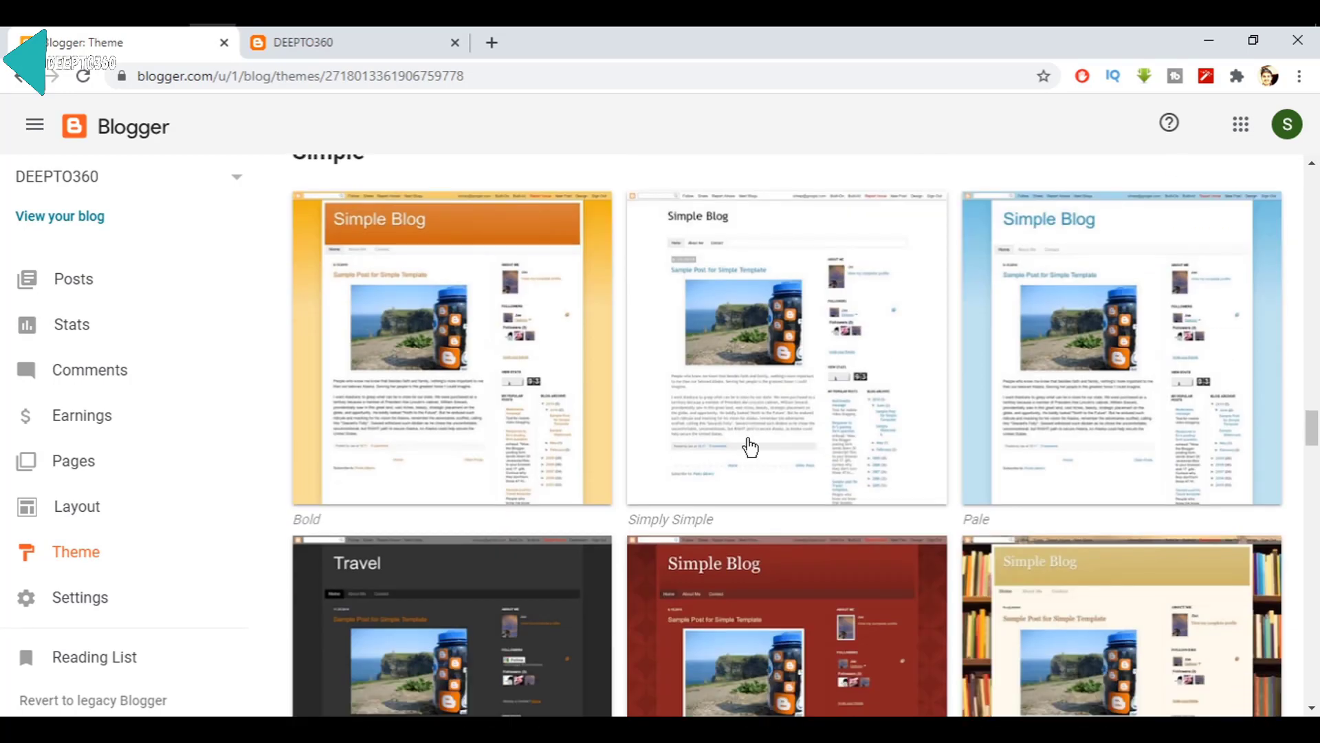
scroll(749, 447, "down", 13)
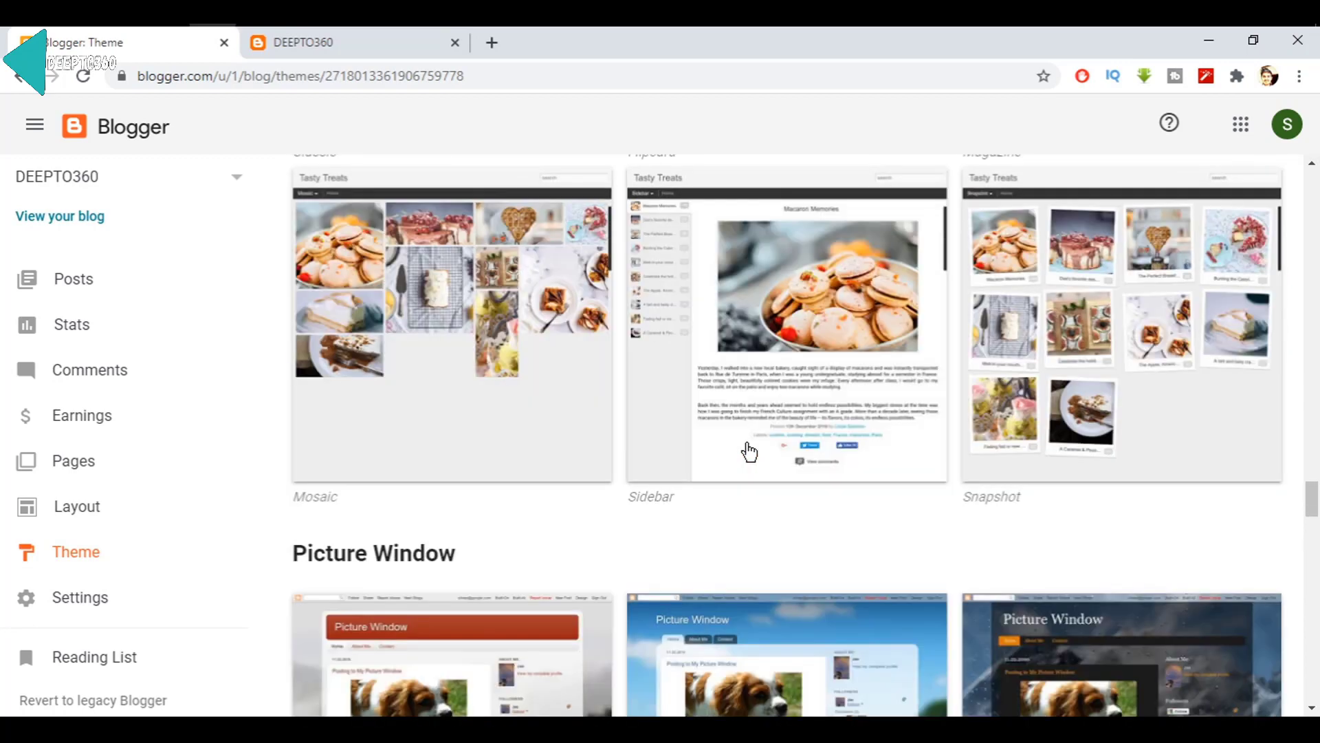
scroll(749, 452, "down", 5)
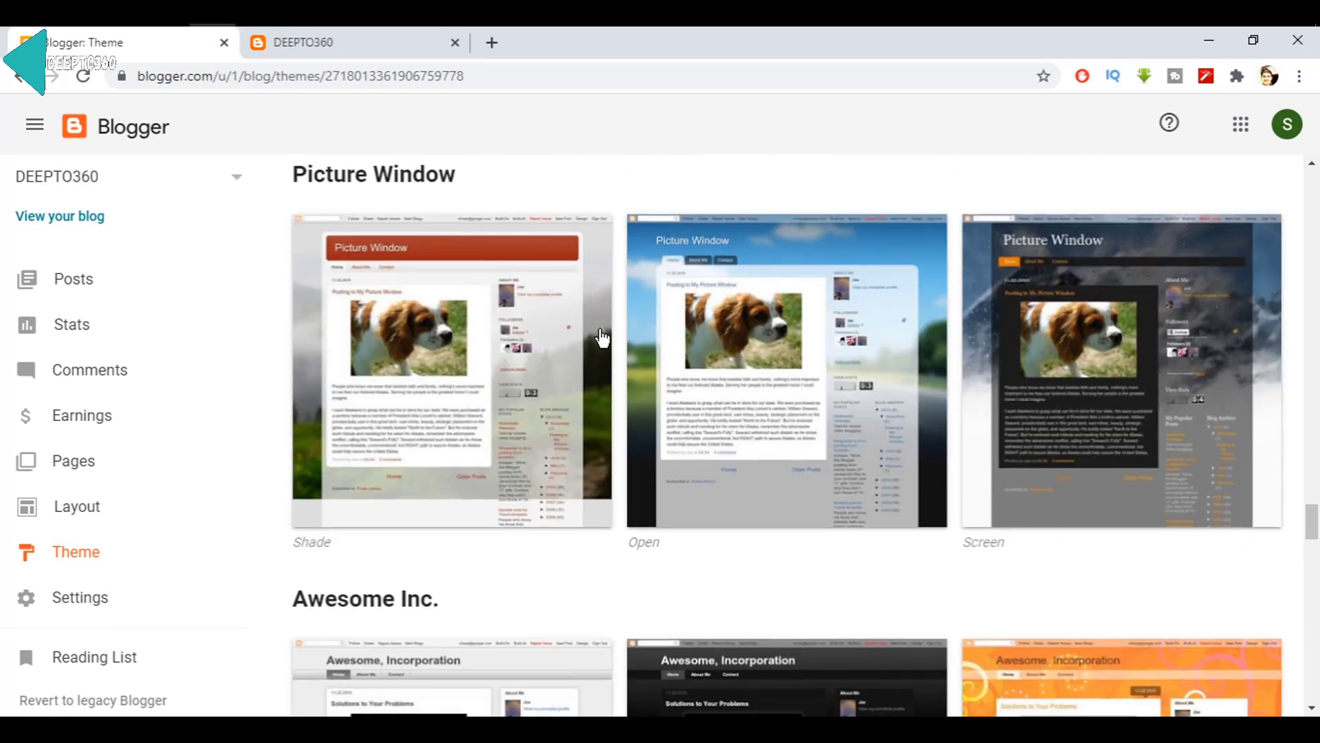
scroll(599, 344, "down", 5)
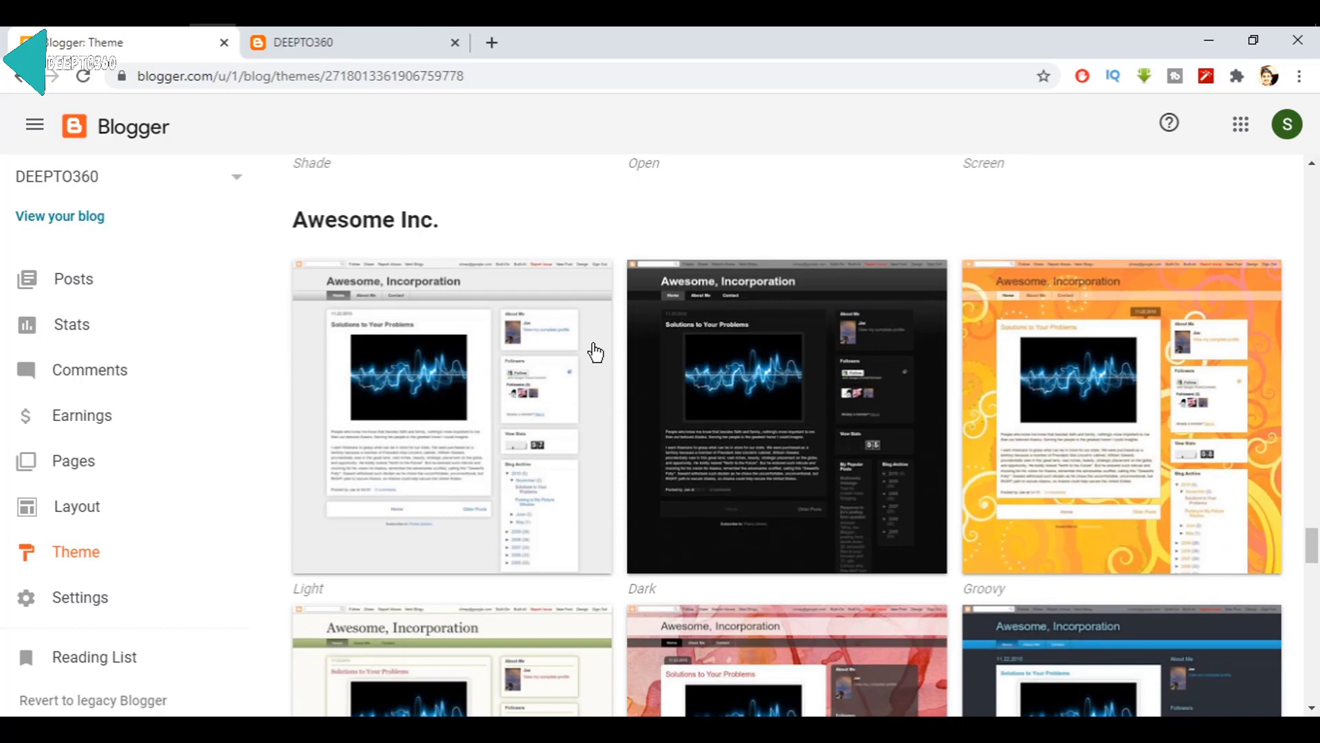
scroll(595, 353, "down", 10)
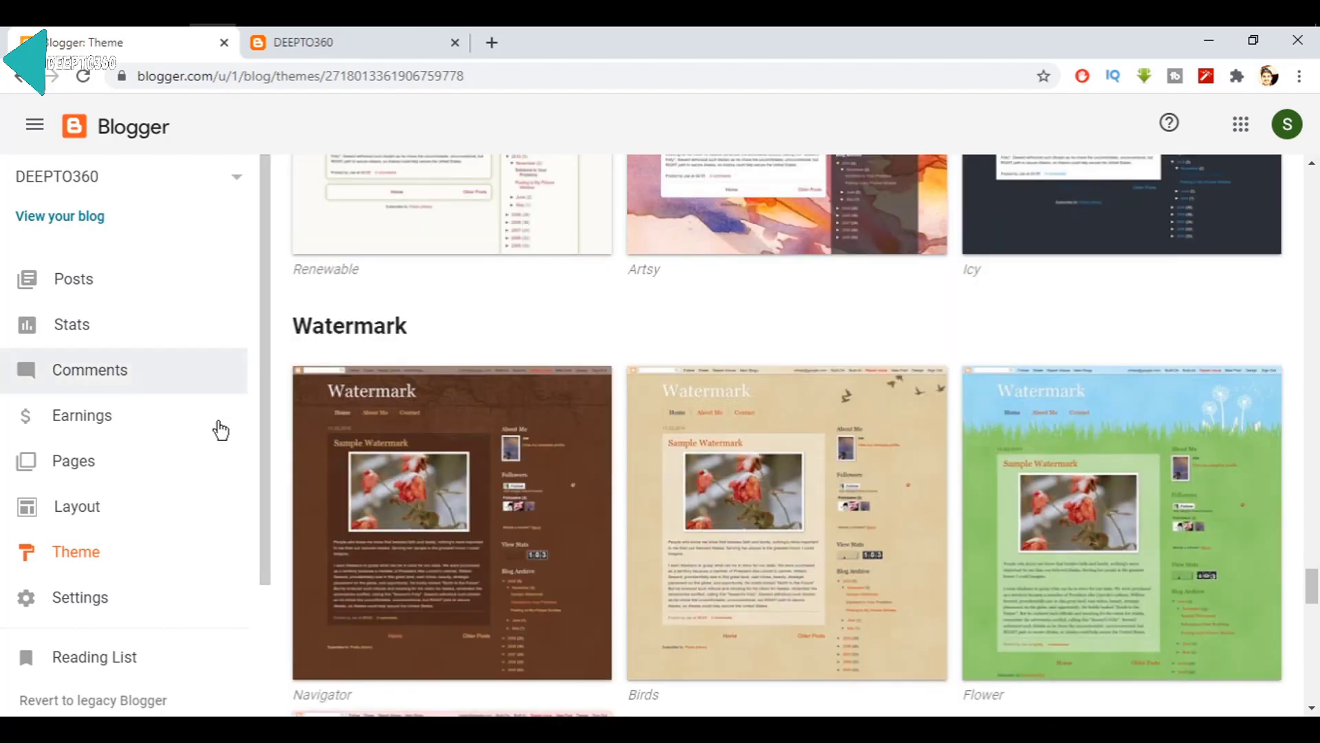
scroll(395, 392, "down", 5)
scroll(394, 397, "down", 6)
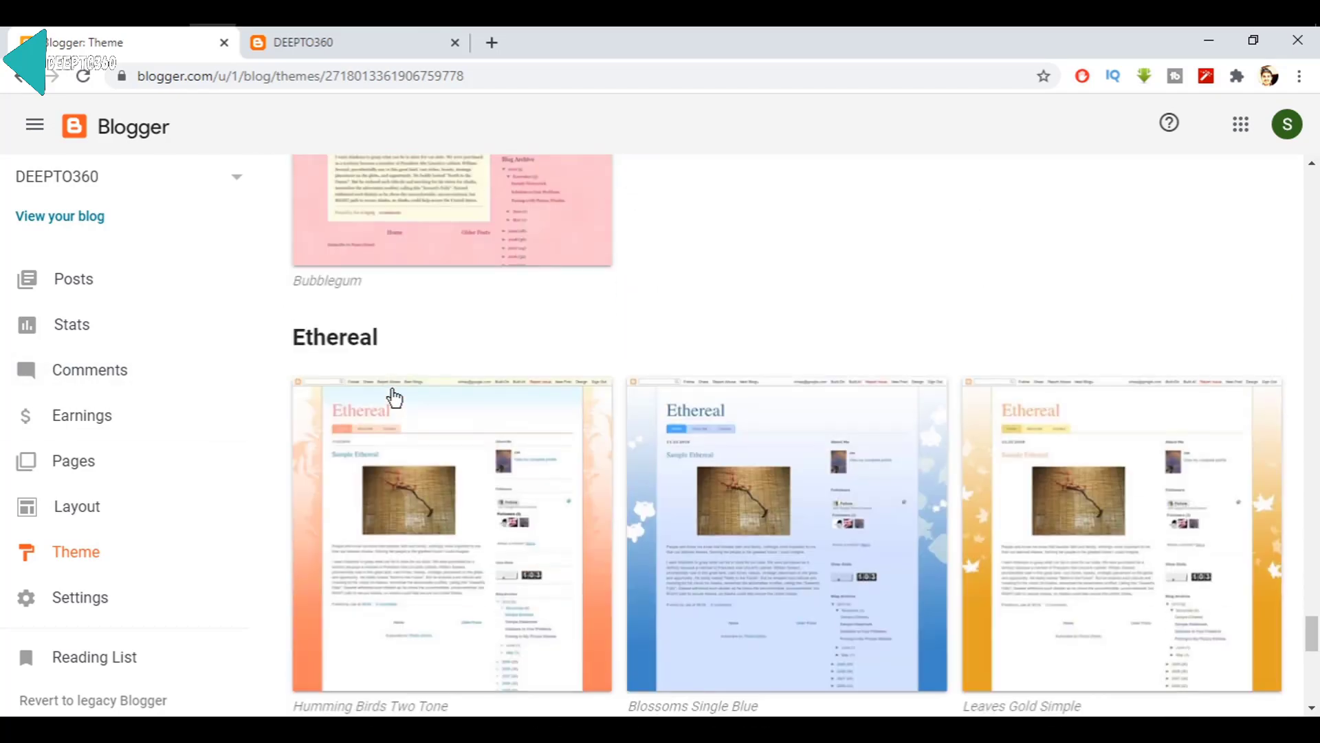
scroll(394, 395, "down", 10)
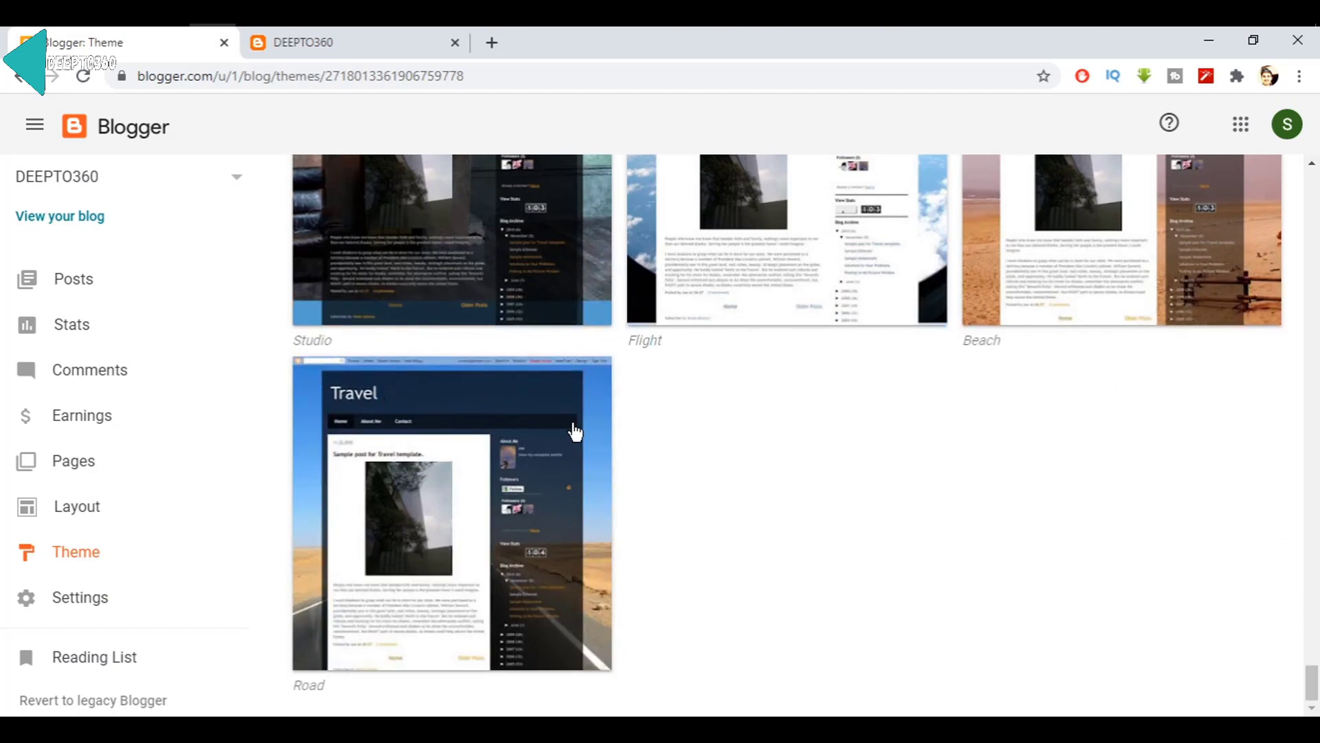
scroll(576, 431, "up", 10)
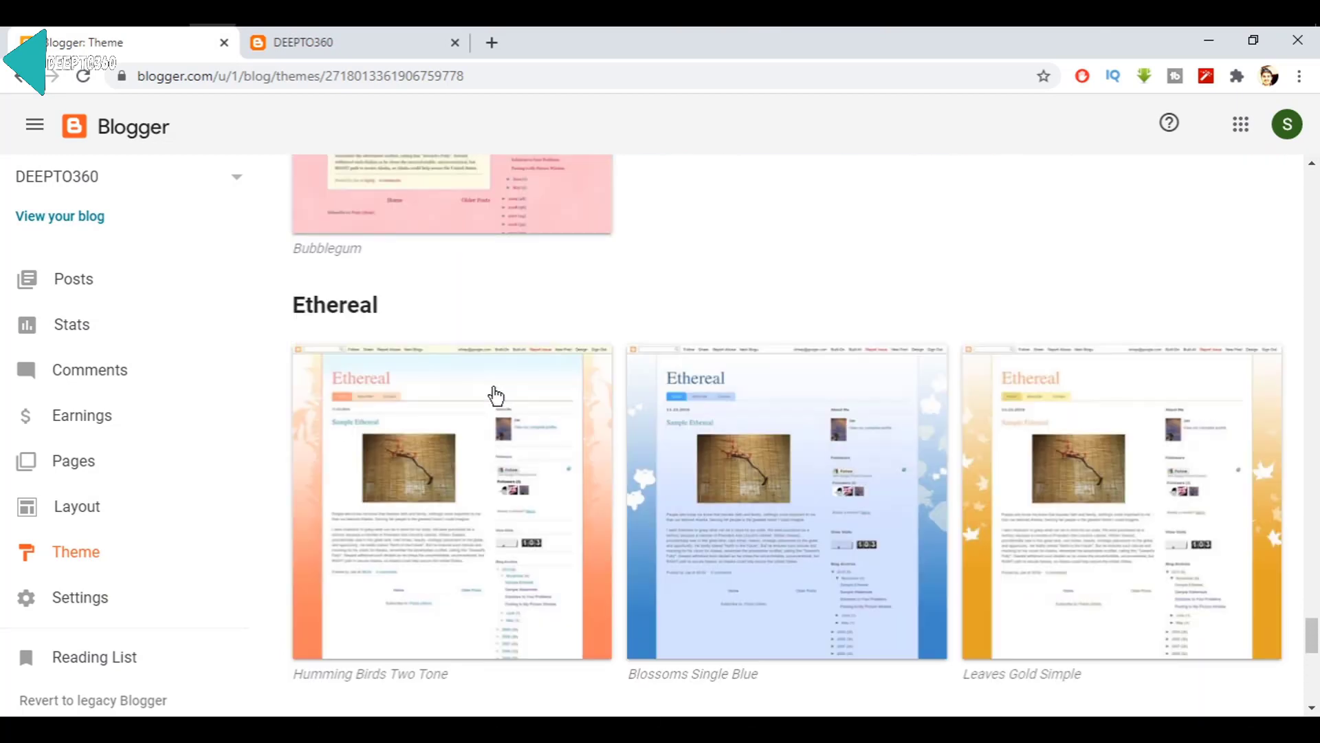
scroll(497, 396, "down", 8)
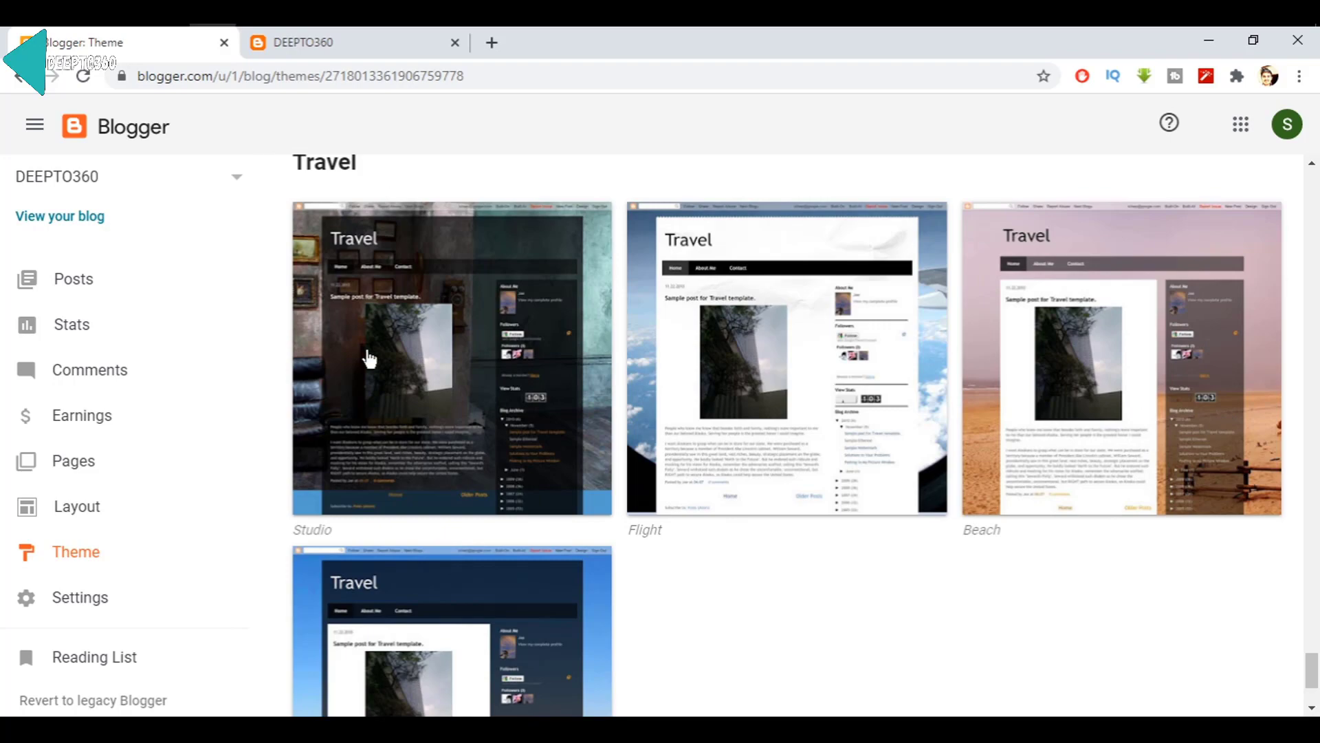
scroll(800, 657, "up", 9)
scroll(470, 420, "up", 10)
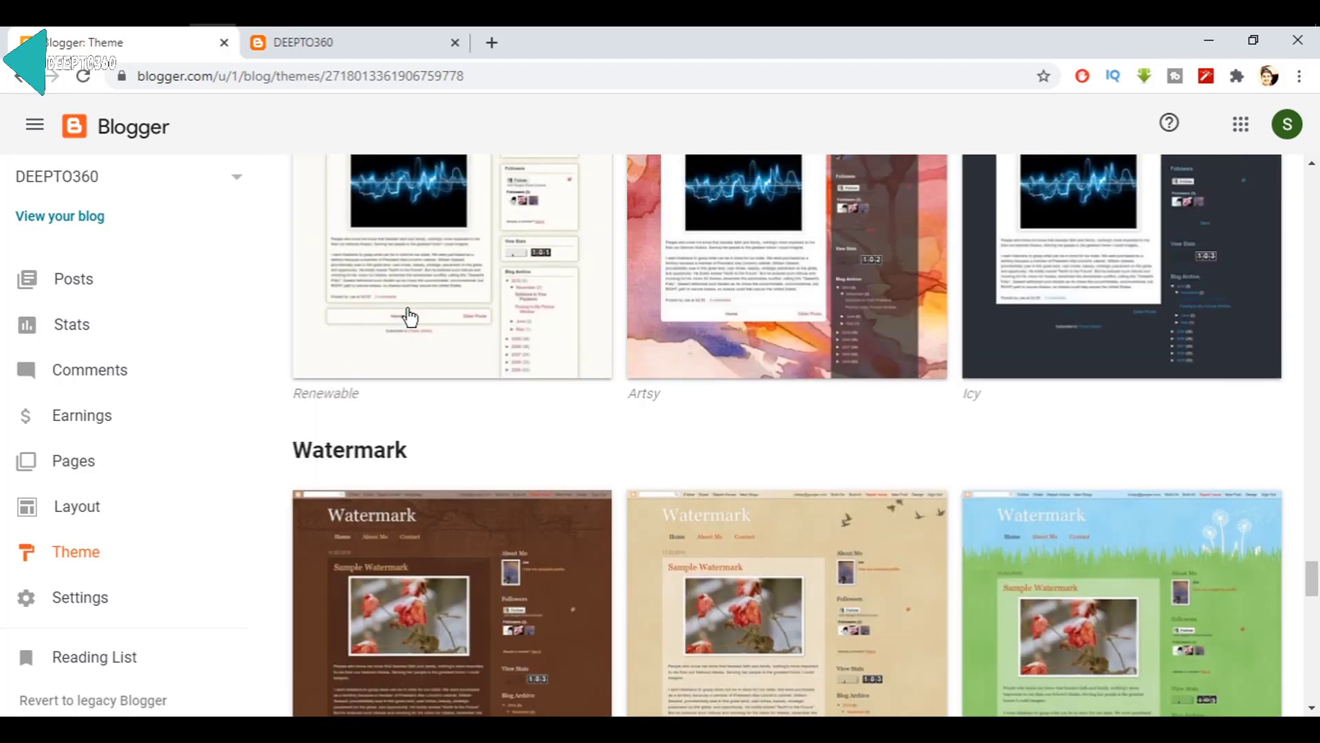
scroll(436, 489, "up", 3)
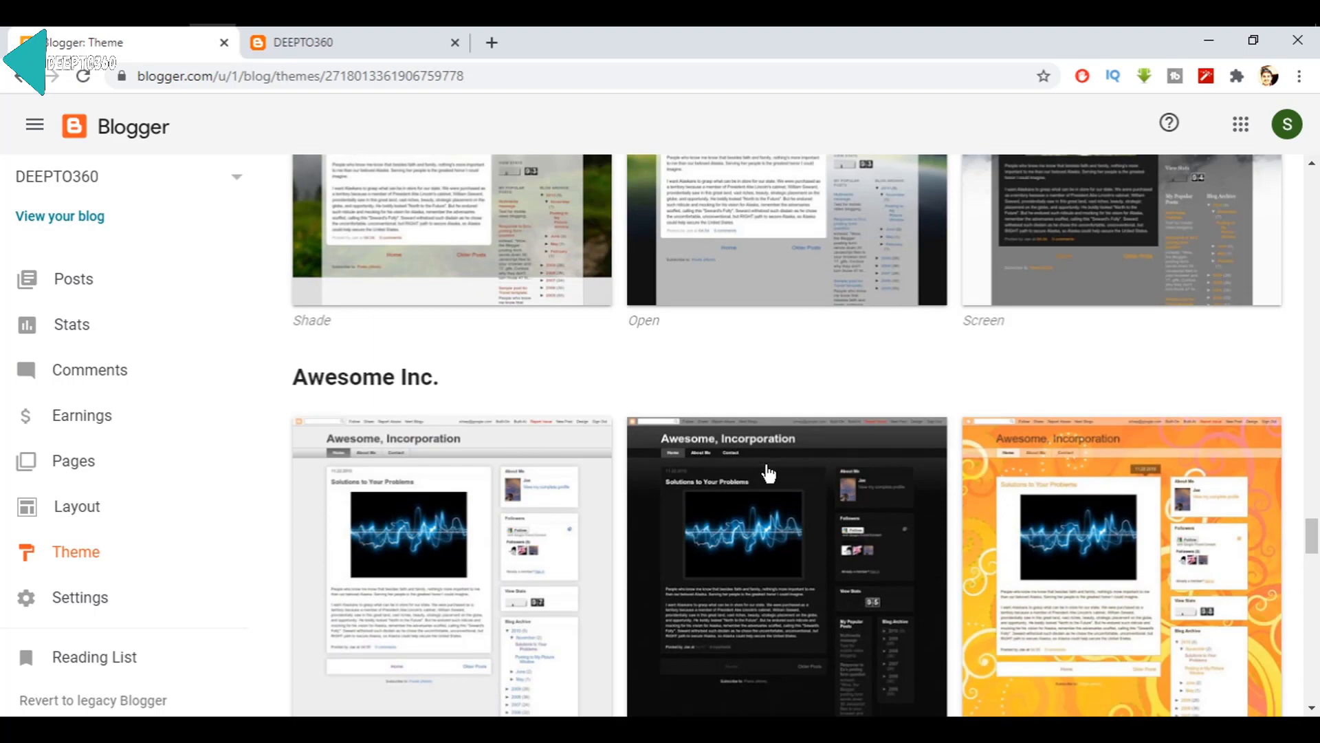
scroll(770, 473, "up", 5)
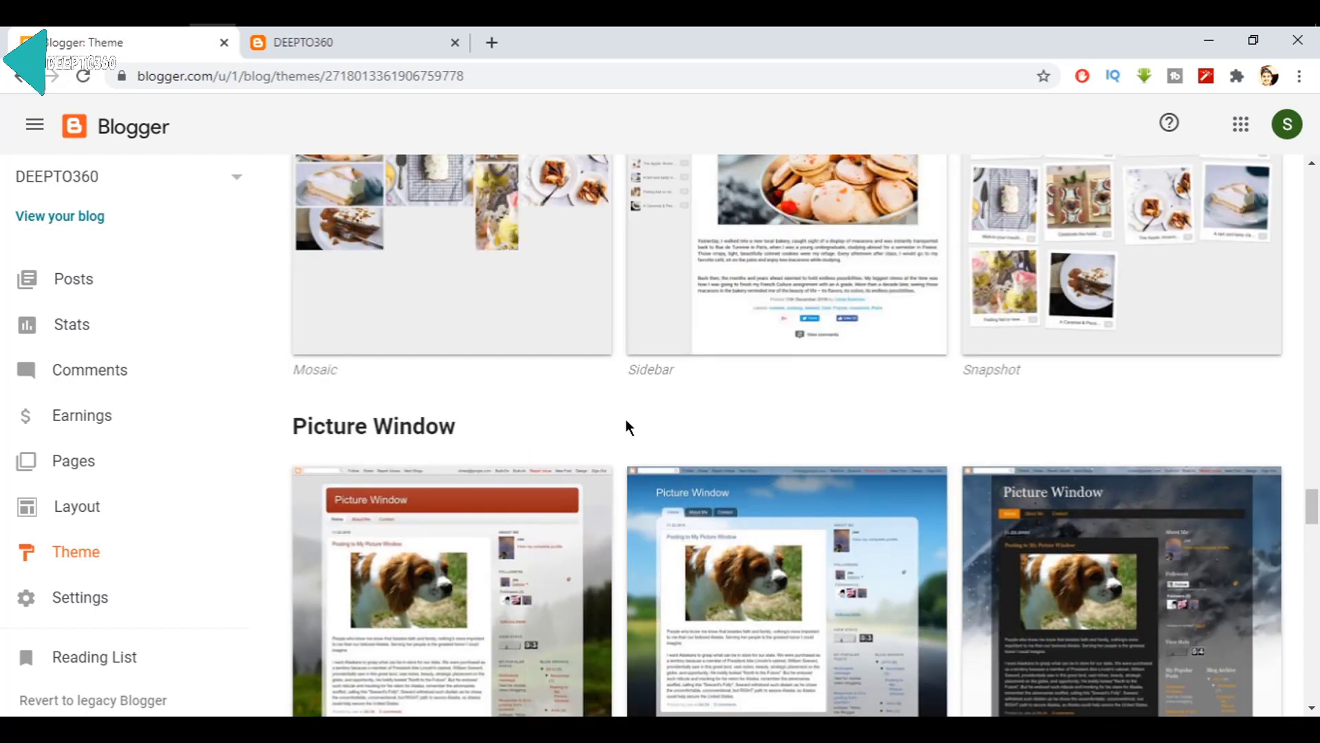
Apply the Bold variant of the Simple theme to the blog.
scroll(627, 425, "up", 10)
scroll(628, 427, "up", 10)
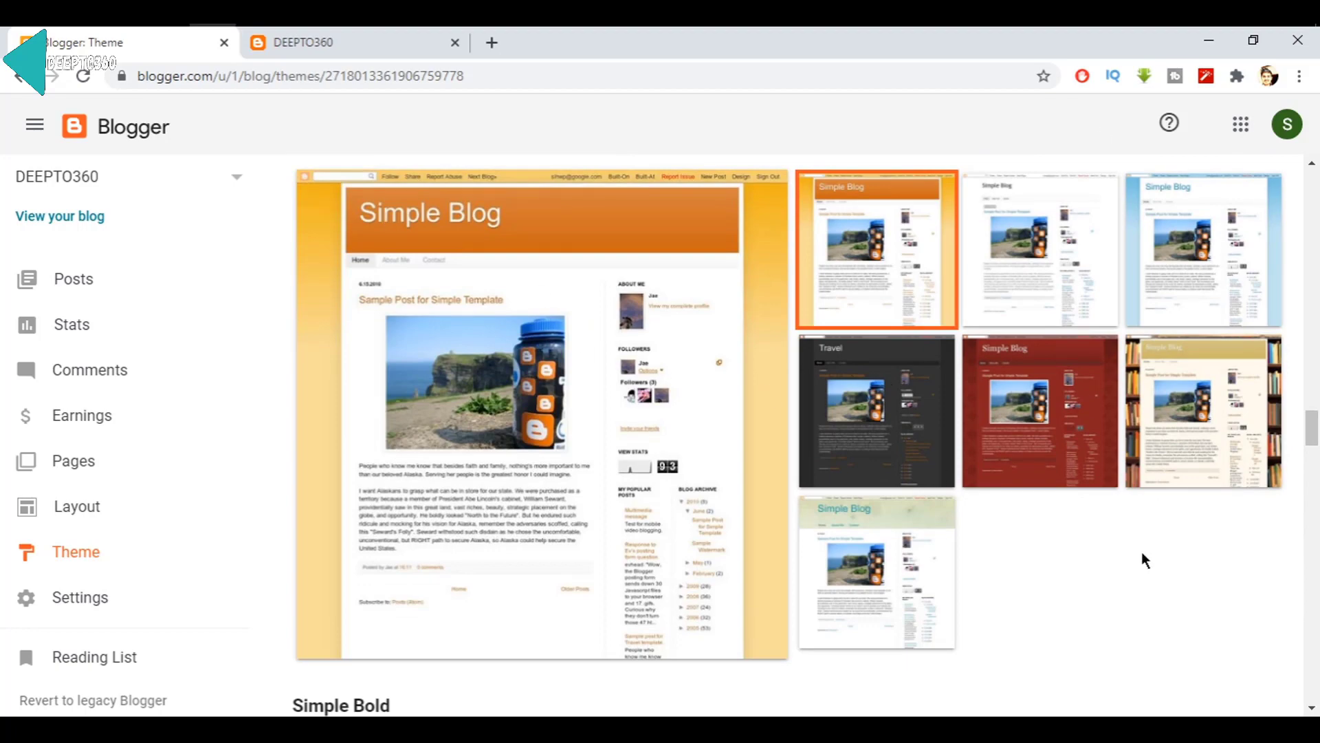
left_click(874, 260)
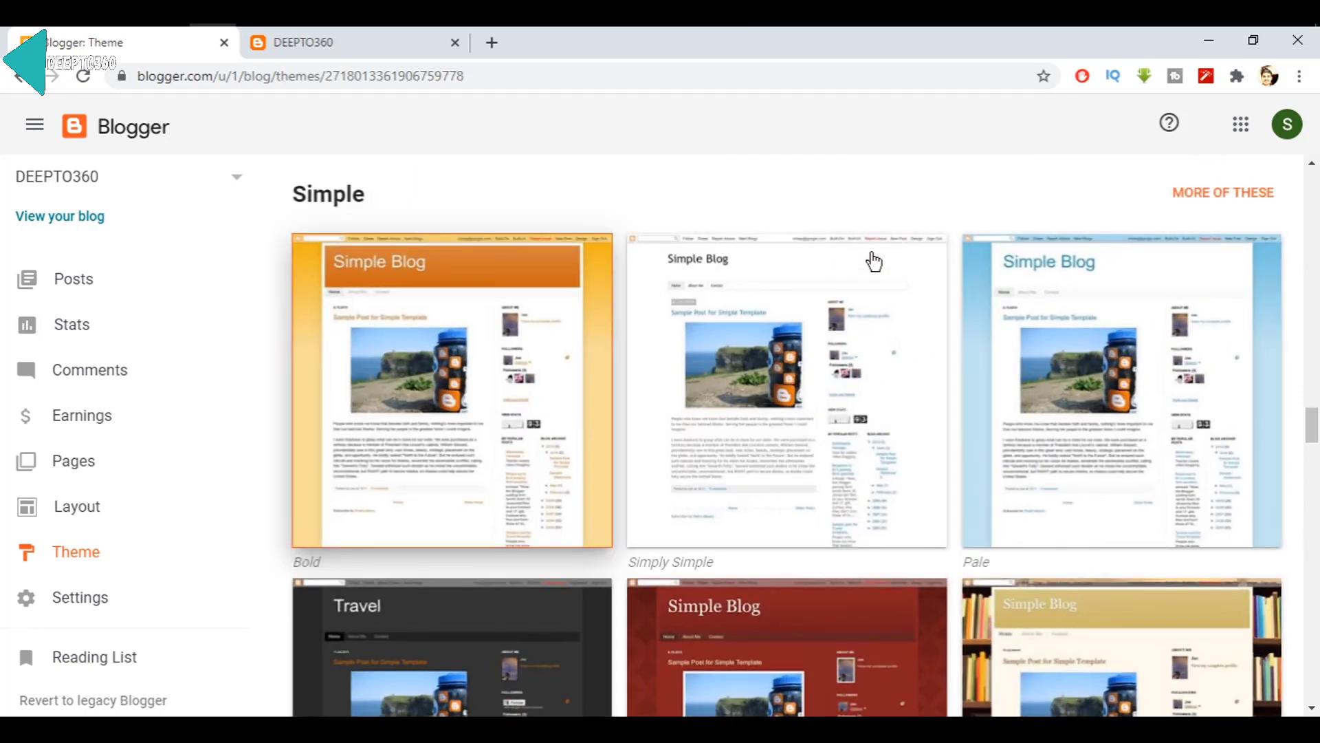
left_click(592, 319)
scroll(1202, 552, "down", 7)
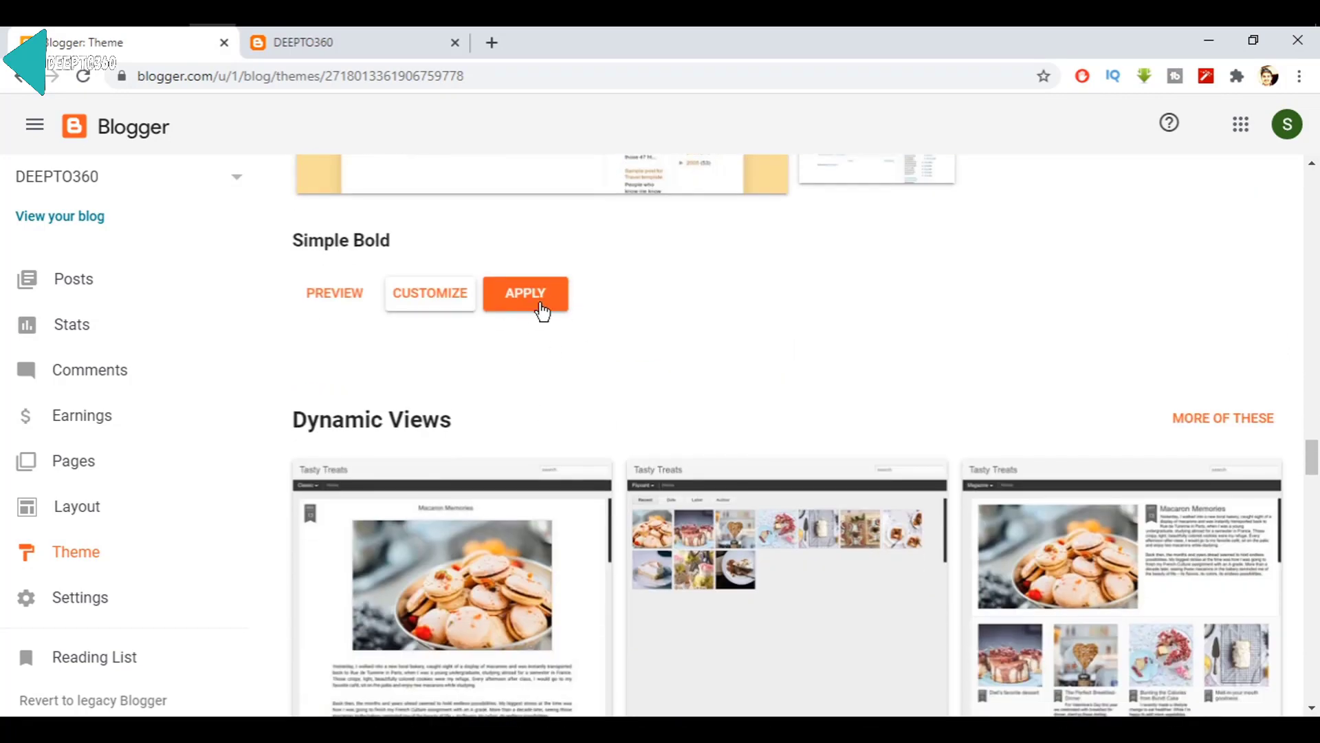
left_click(543, 311)
left_click(788, 461)
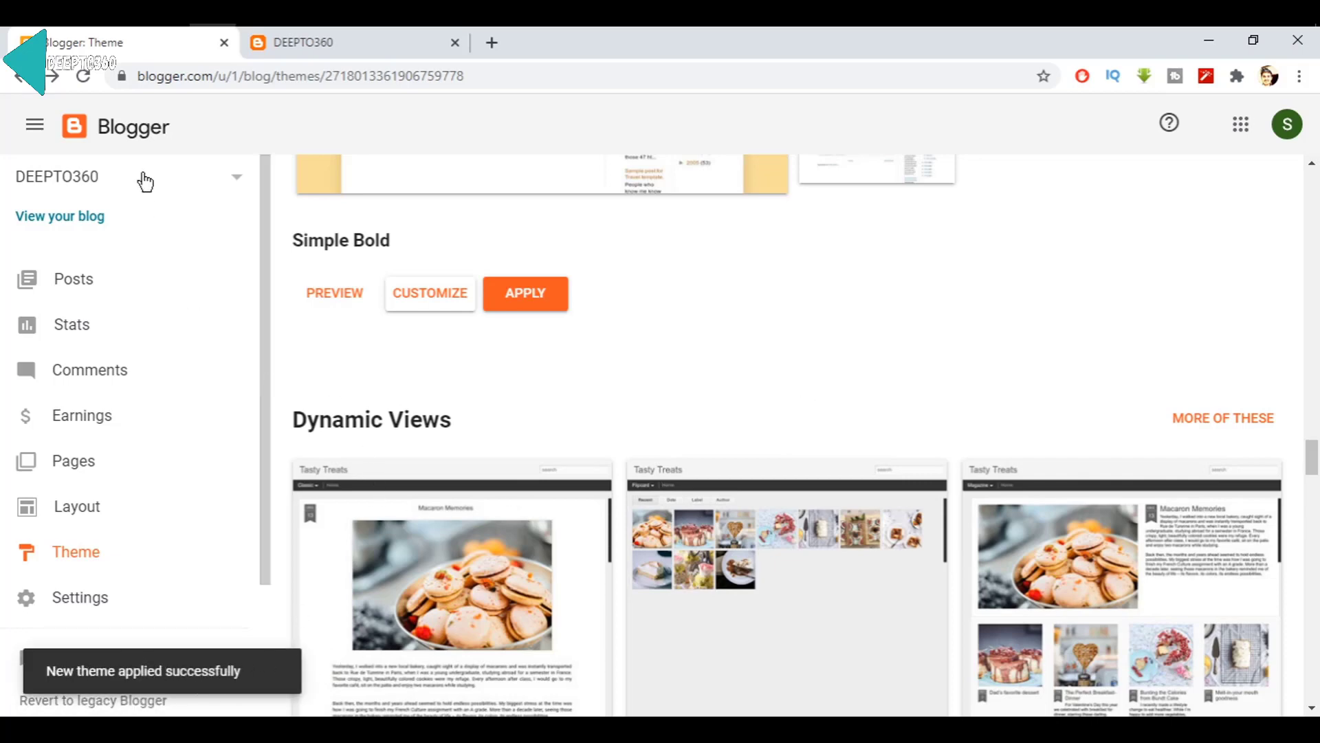
Reload the public blog page to check the newly applied theme, and close that page.
left_click(268, 53)
left_click(83, 76)
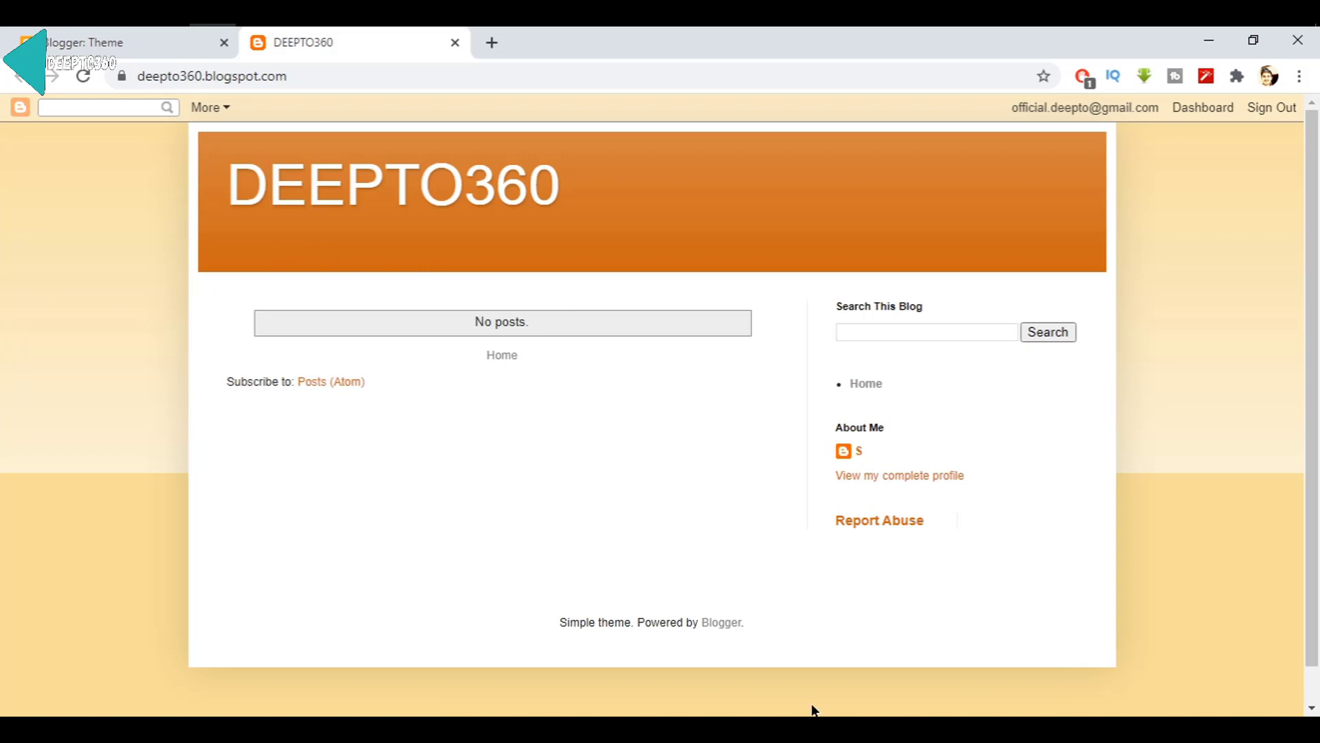
left_click(455, 43)
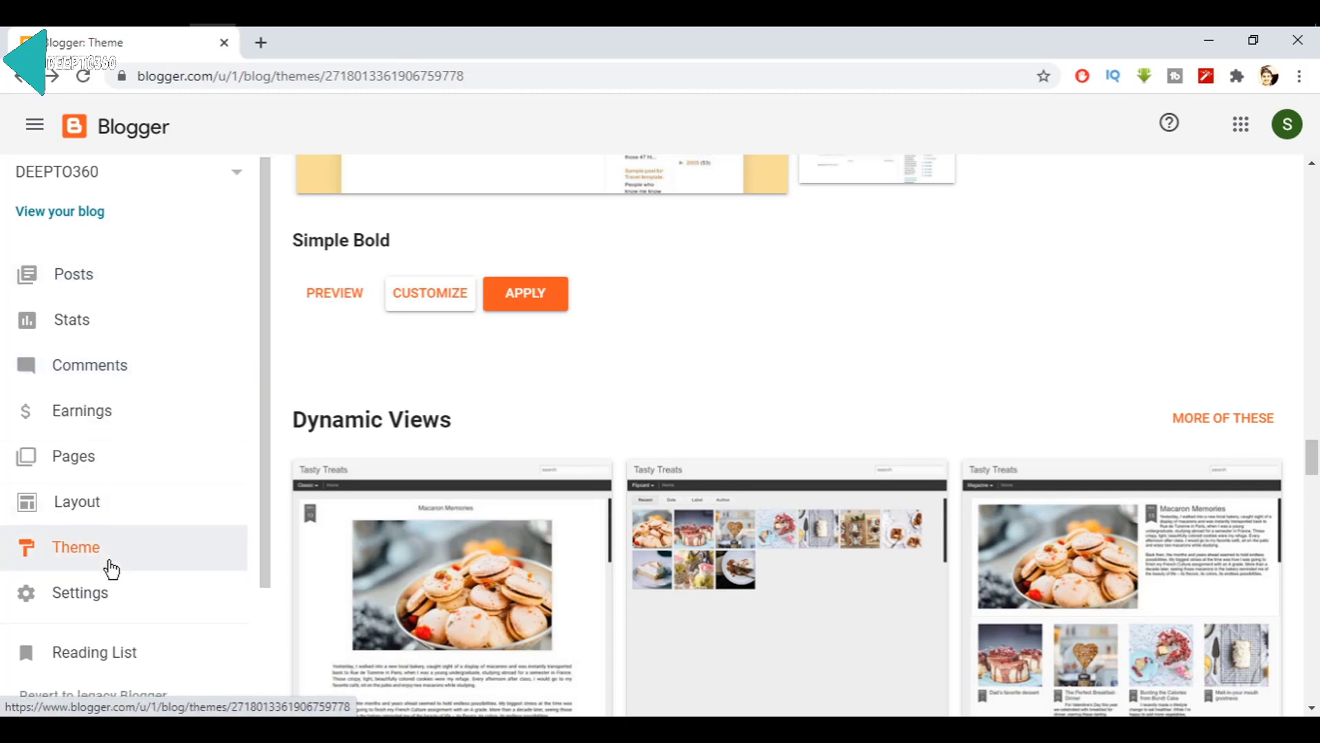
Open the blog's settings and view the description editor and the blog language options, cancelling both.
scroll(109, 550, "down", 3)
left_click(103, 440)
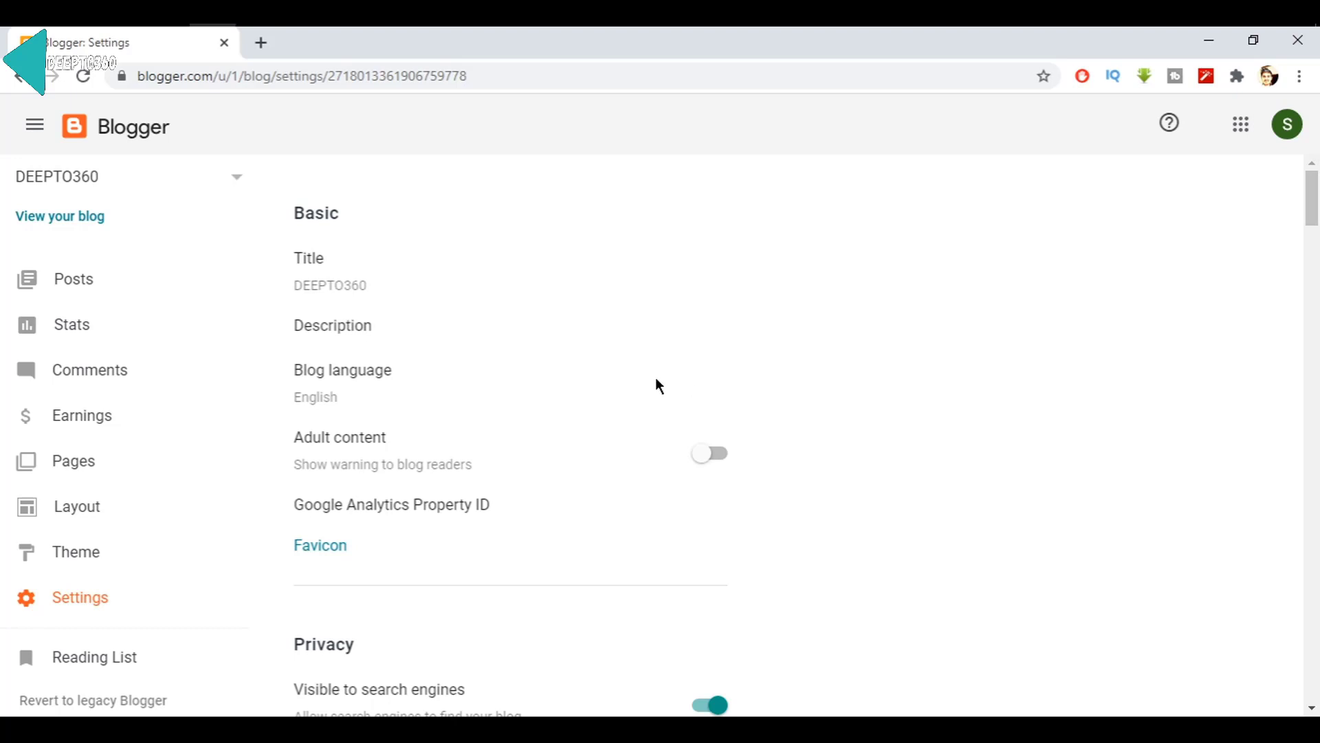
left_click(366, 333)
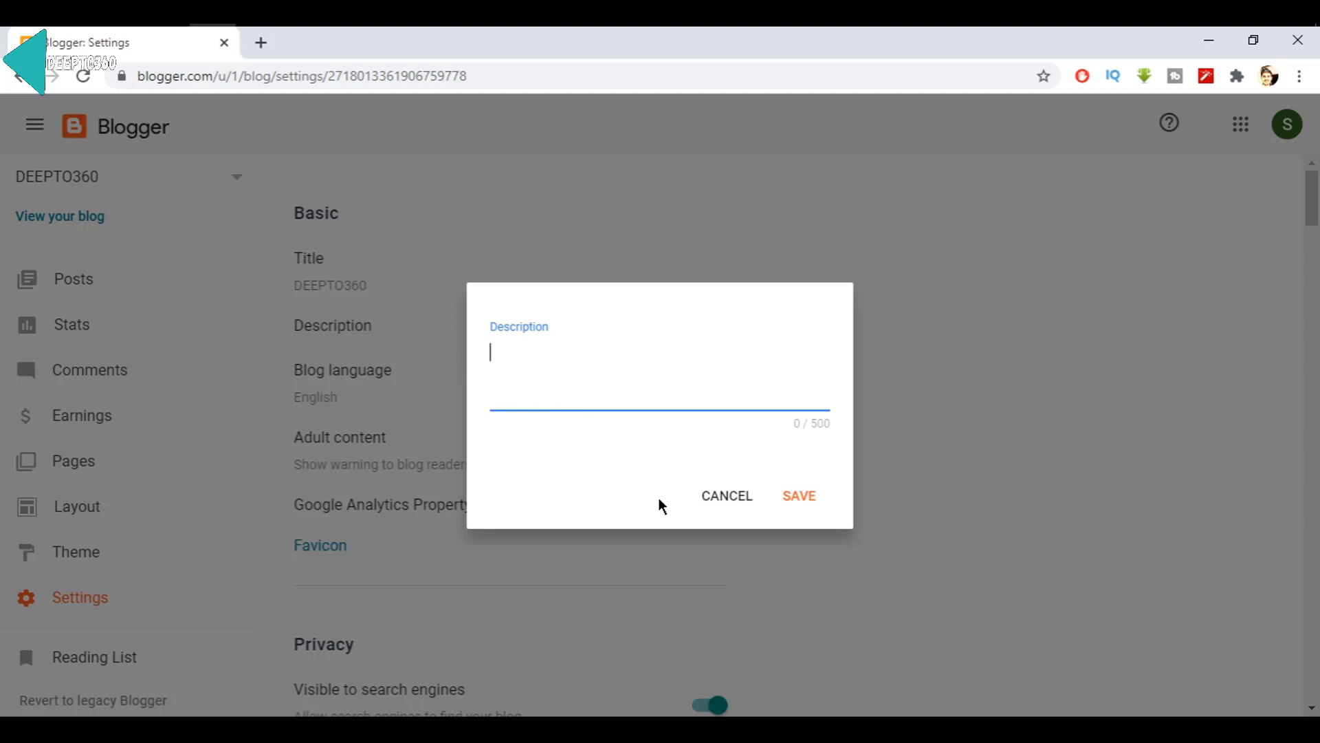
left_click(728, 498)
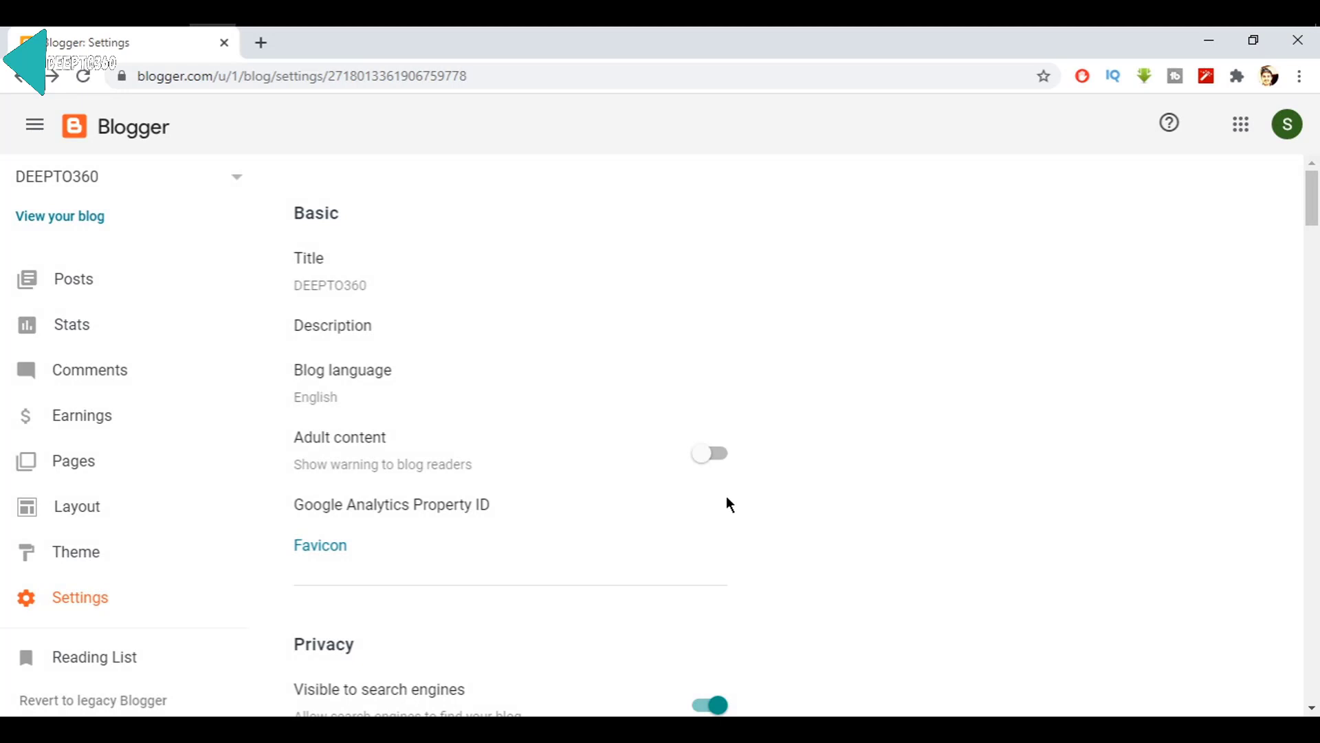
left_click(323, 405)
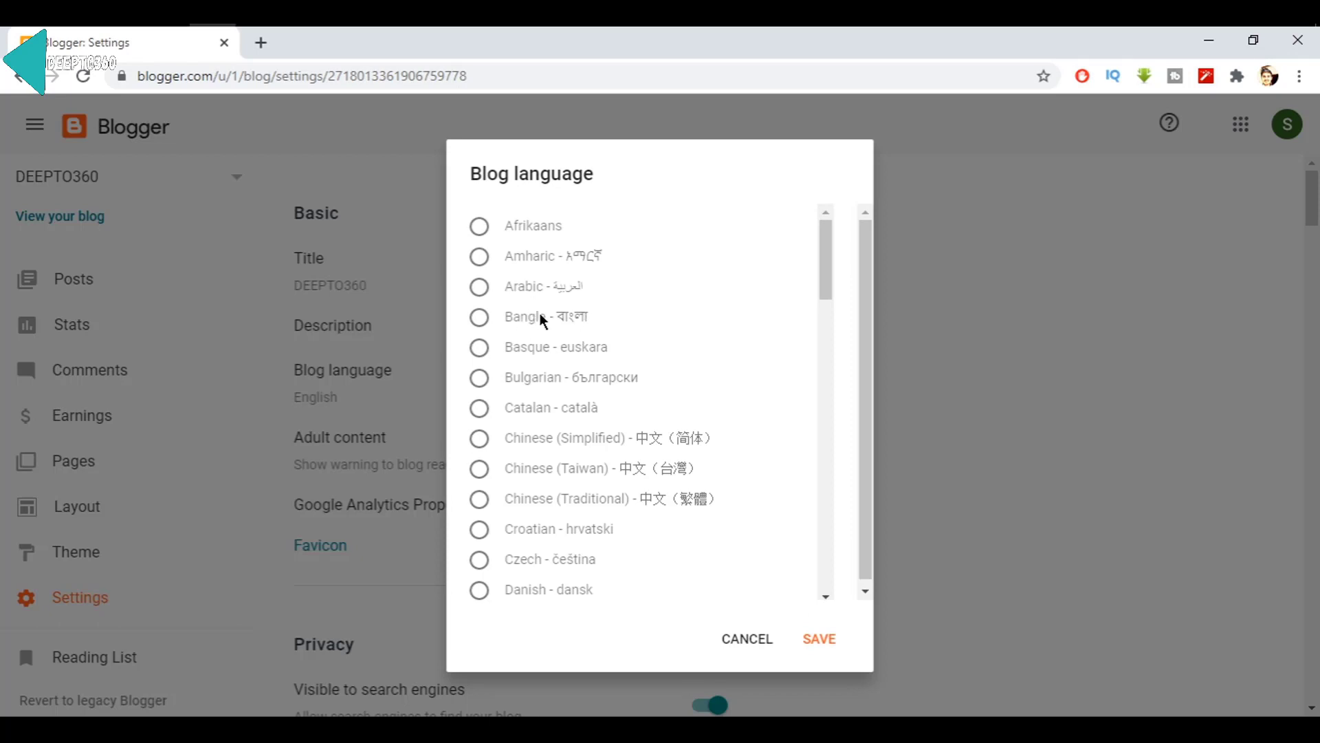
left_click(777, 643)
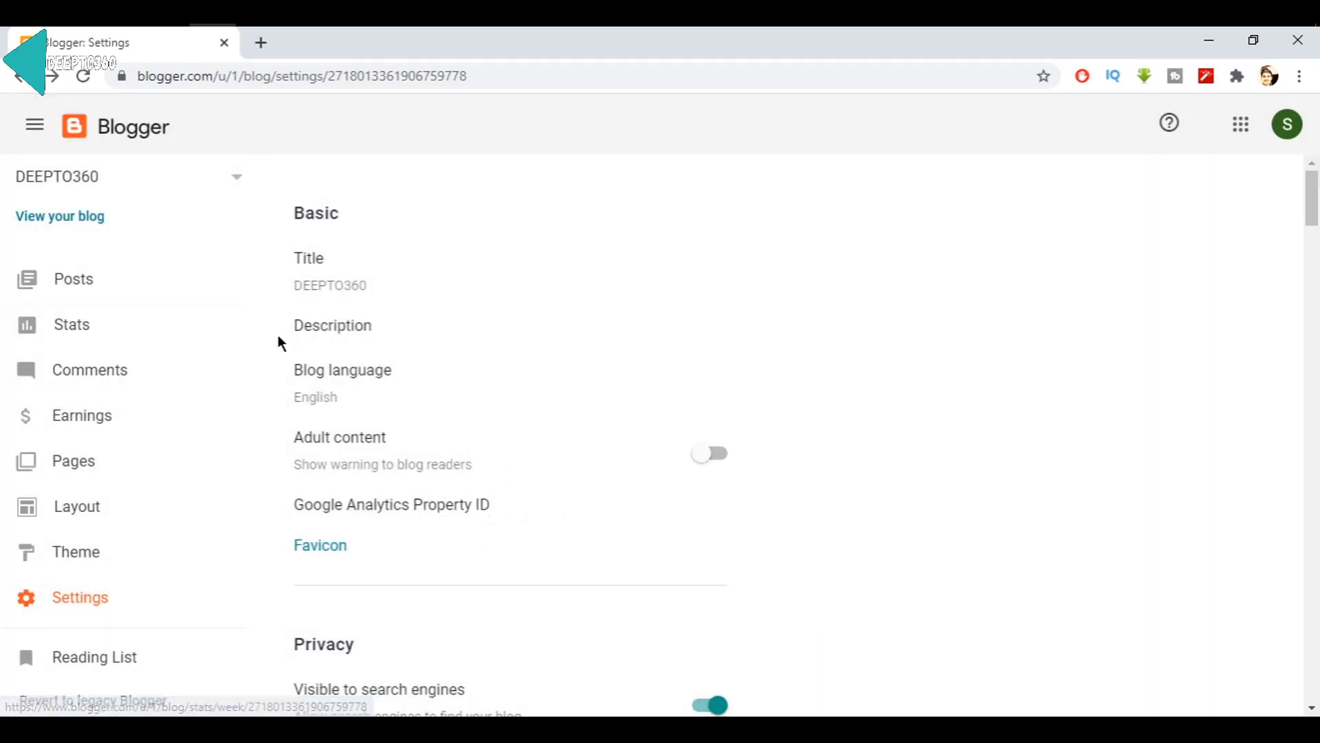
Try the adult content warning switch in the basic settings, leaving the warning off.
scroll(431, 316, "down", 1)
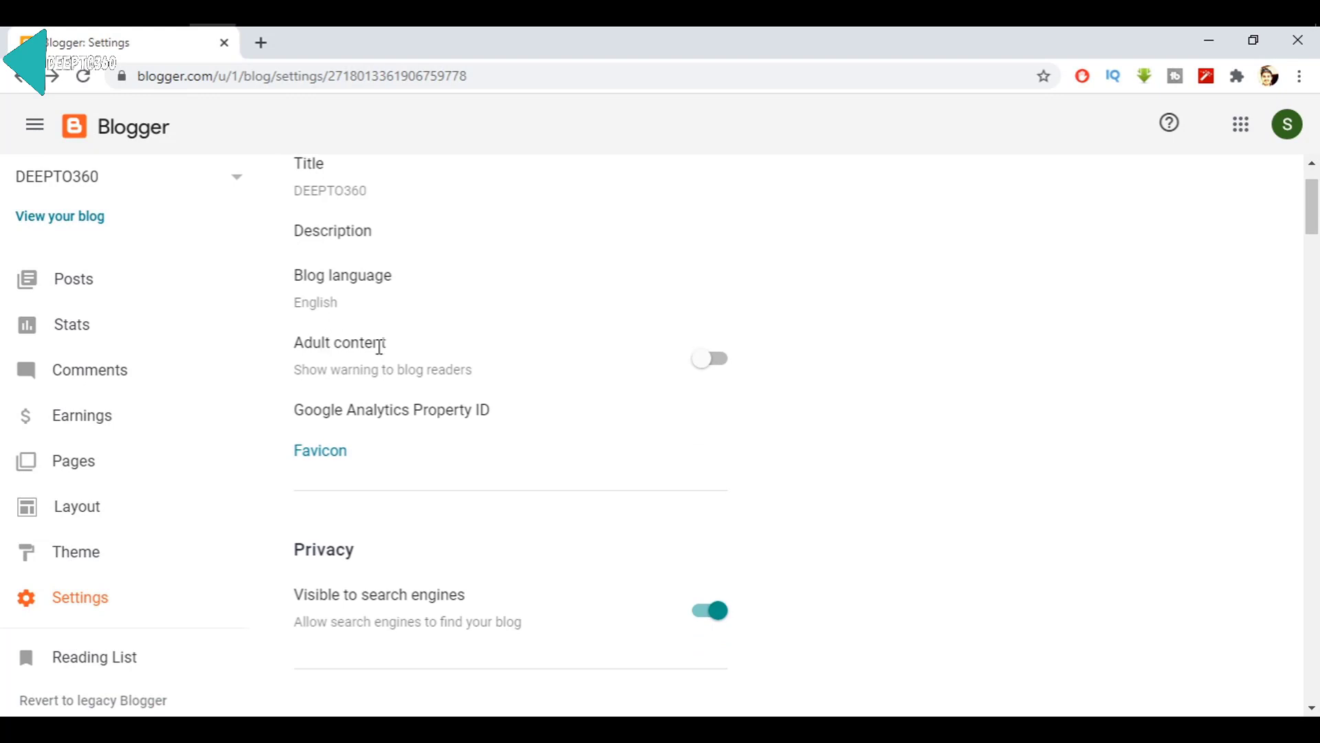
left_click(714, 361)
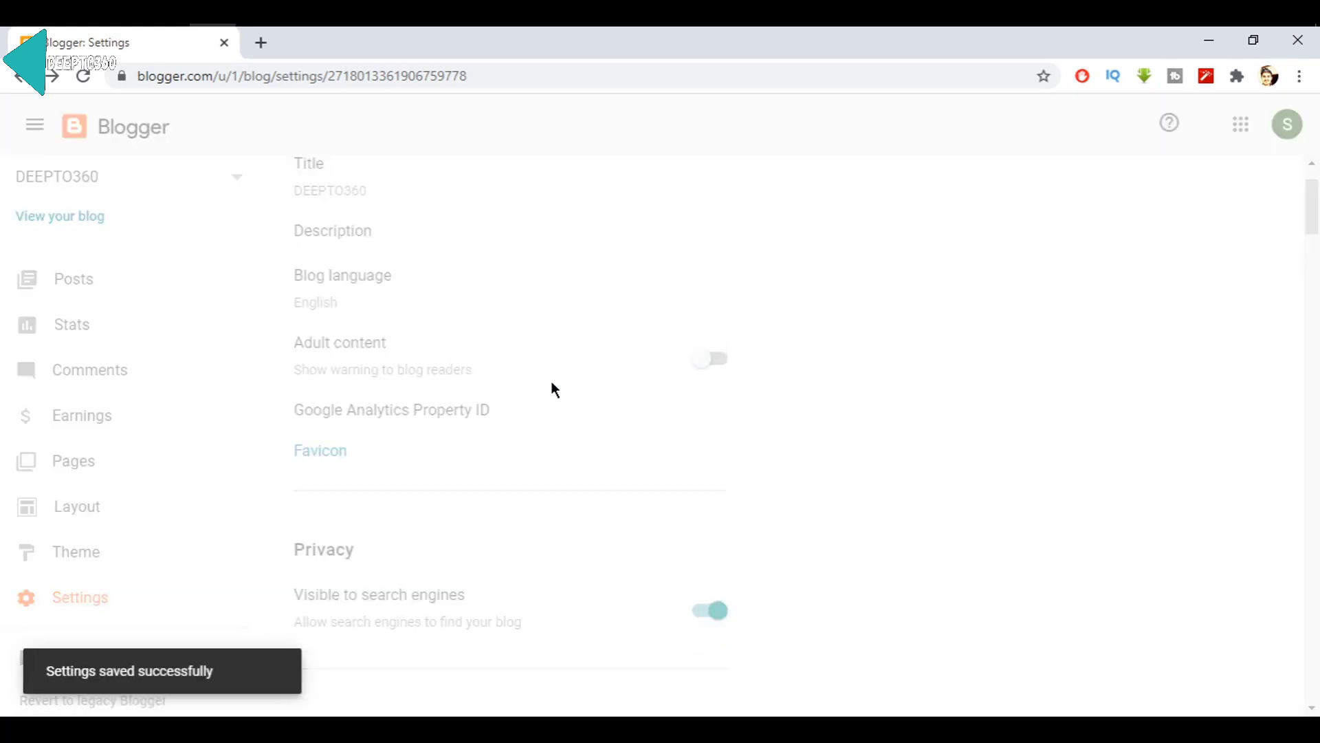
Examine the blog settings from Privacy and Publishing through HTTPS, Permissions, Posts and Email, and return to the basic settings.
scroll(551, 386, "down", 3)
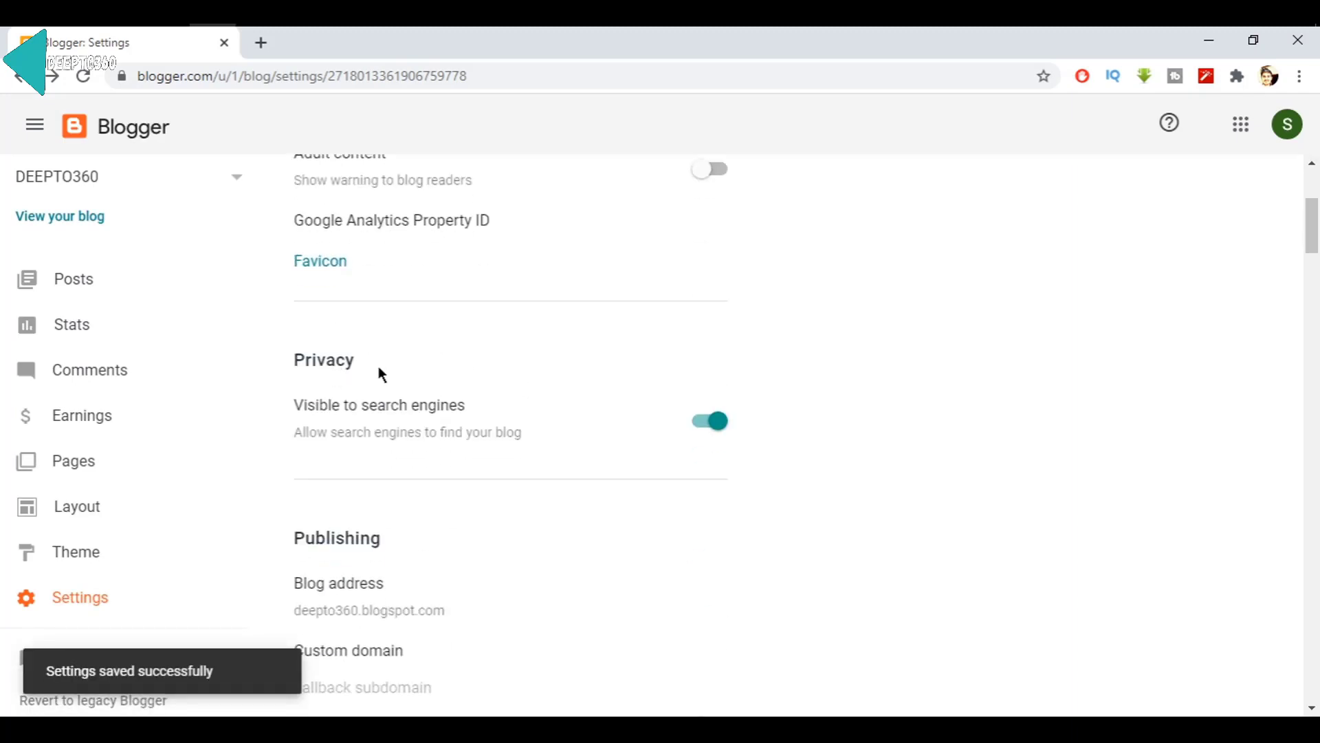
scroll(507, 374, "down", 3)
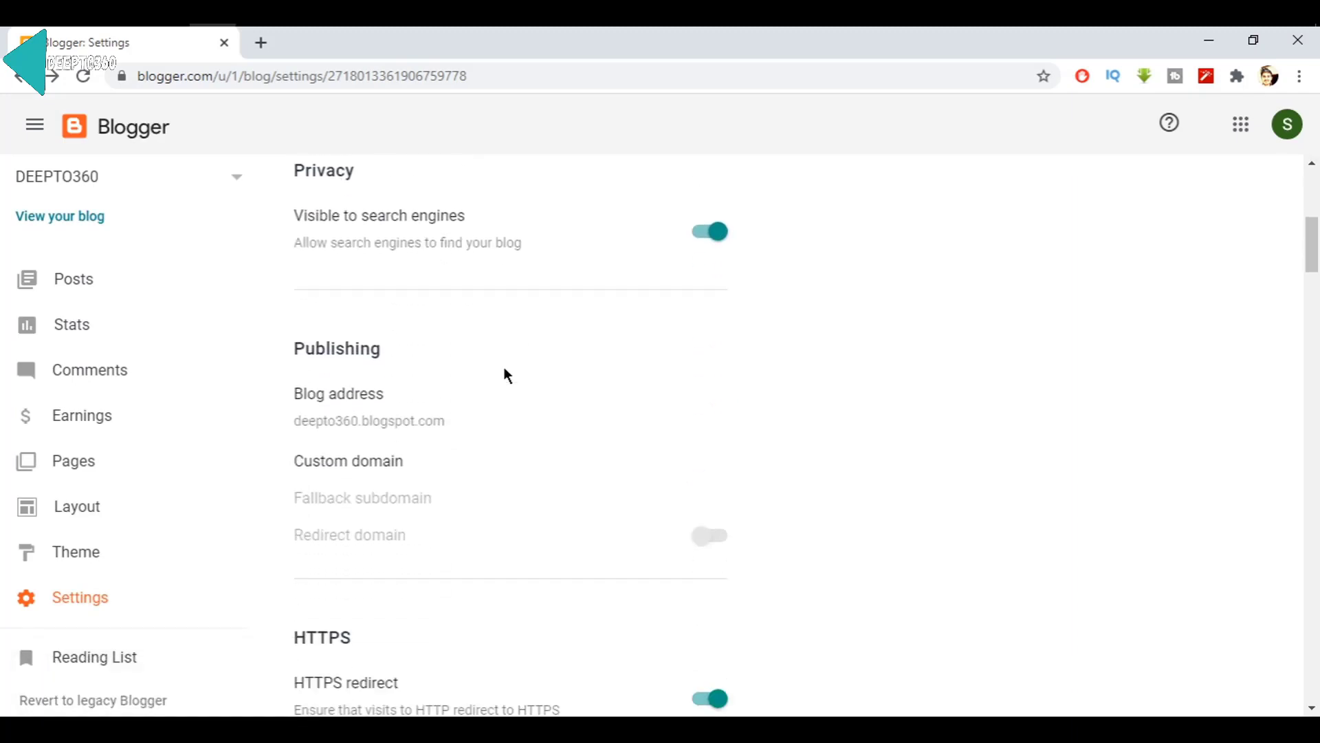
scroll(504, 375, "down", 2)
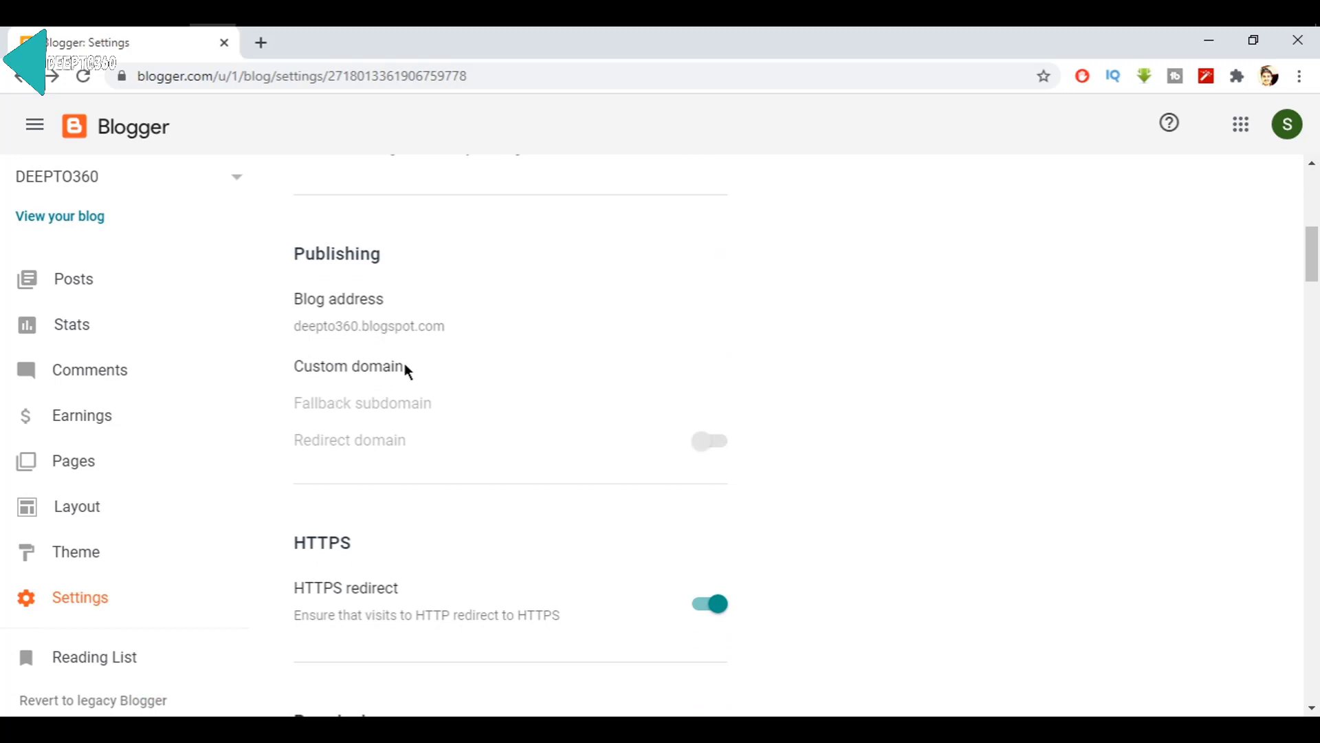
scroll(406, 370, "down", 2)
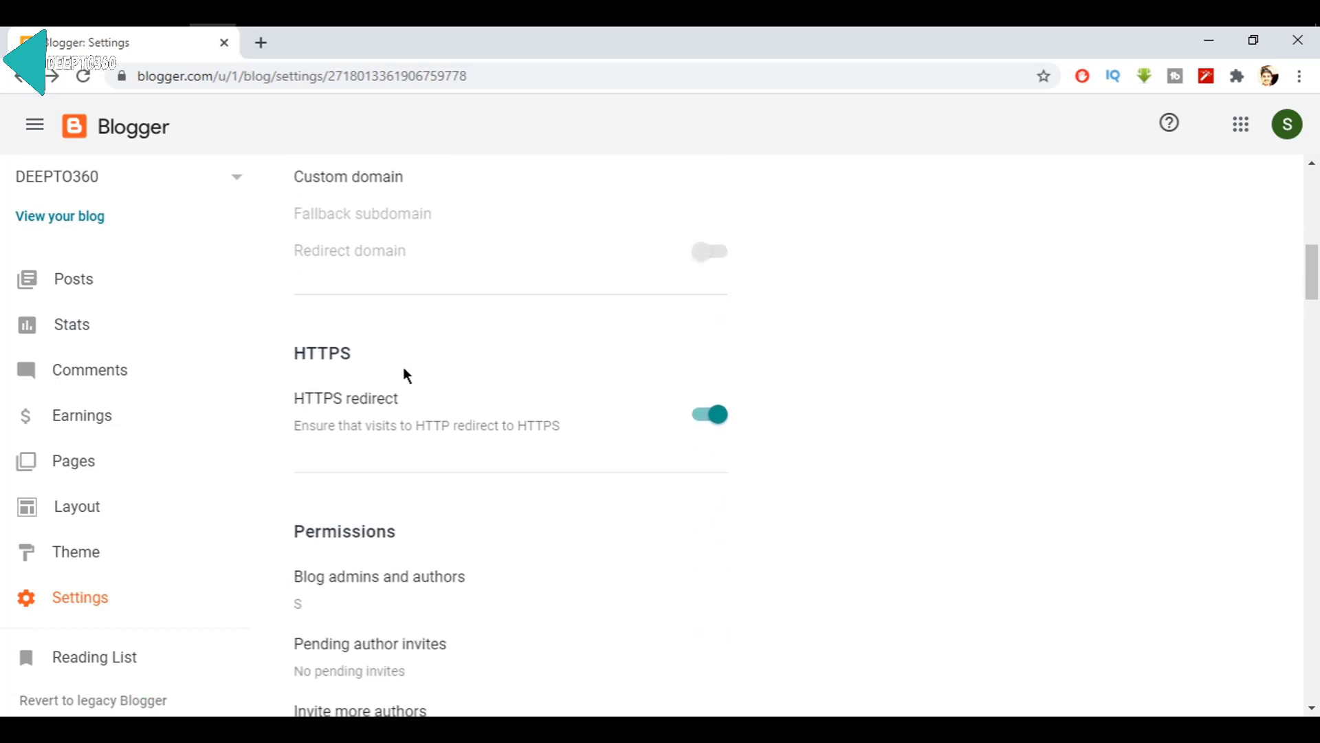
scroll(406, 375, "down", 2)
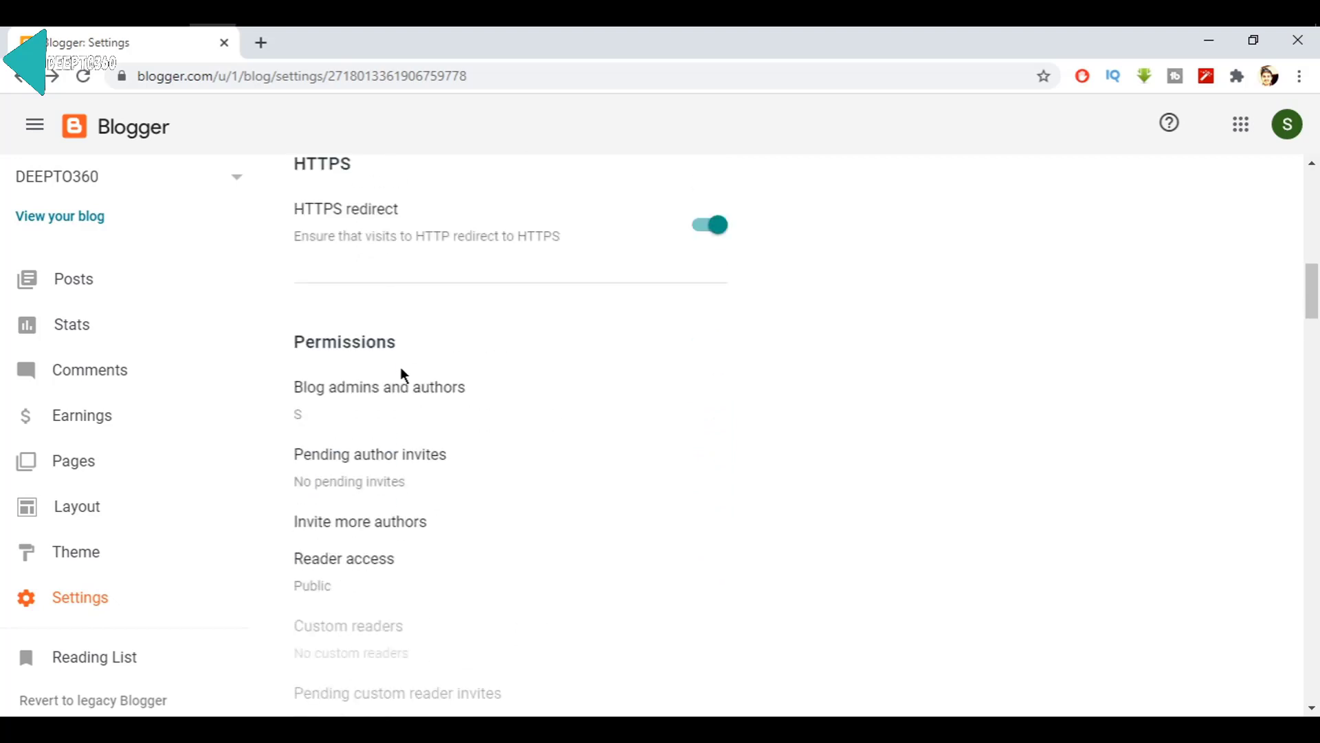
scroll(404, 375, "down", 7)
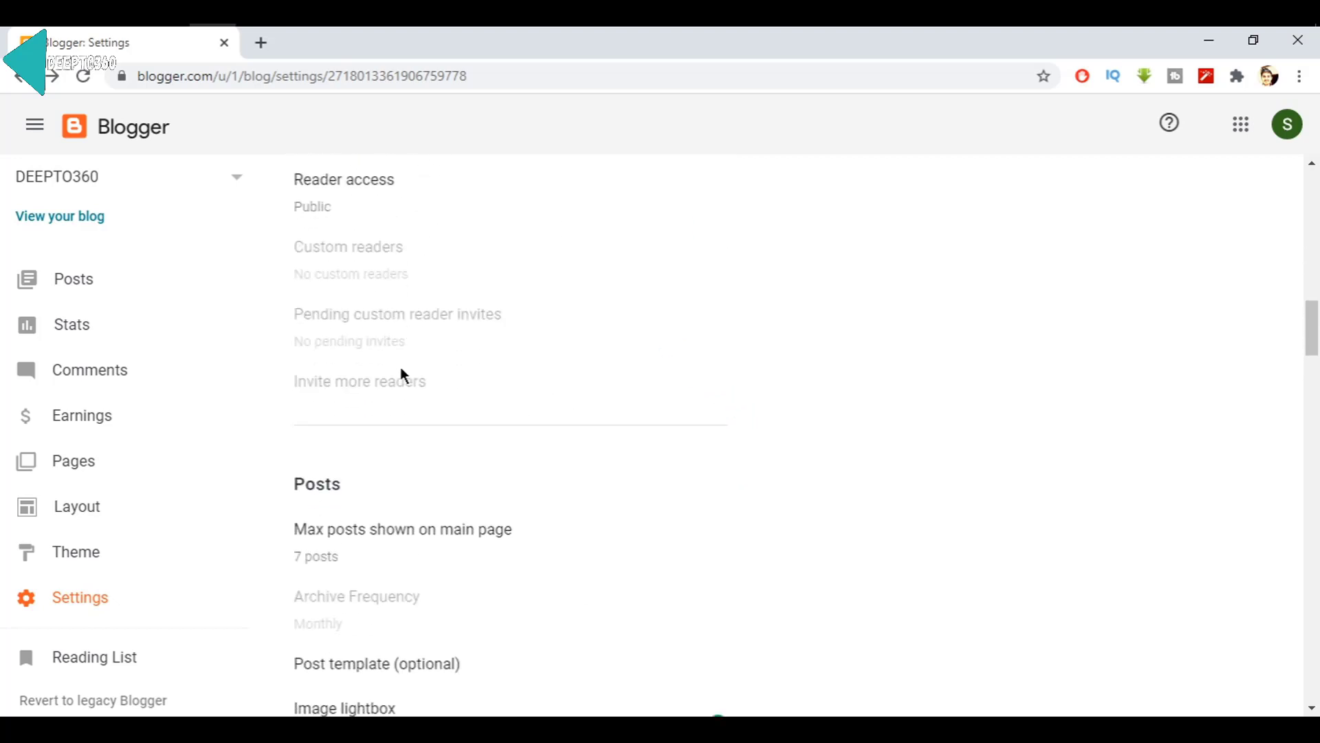
scroll(404, 375, "down", 8)
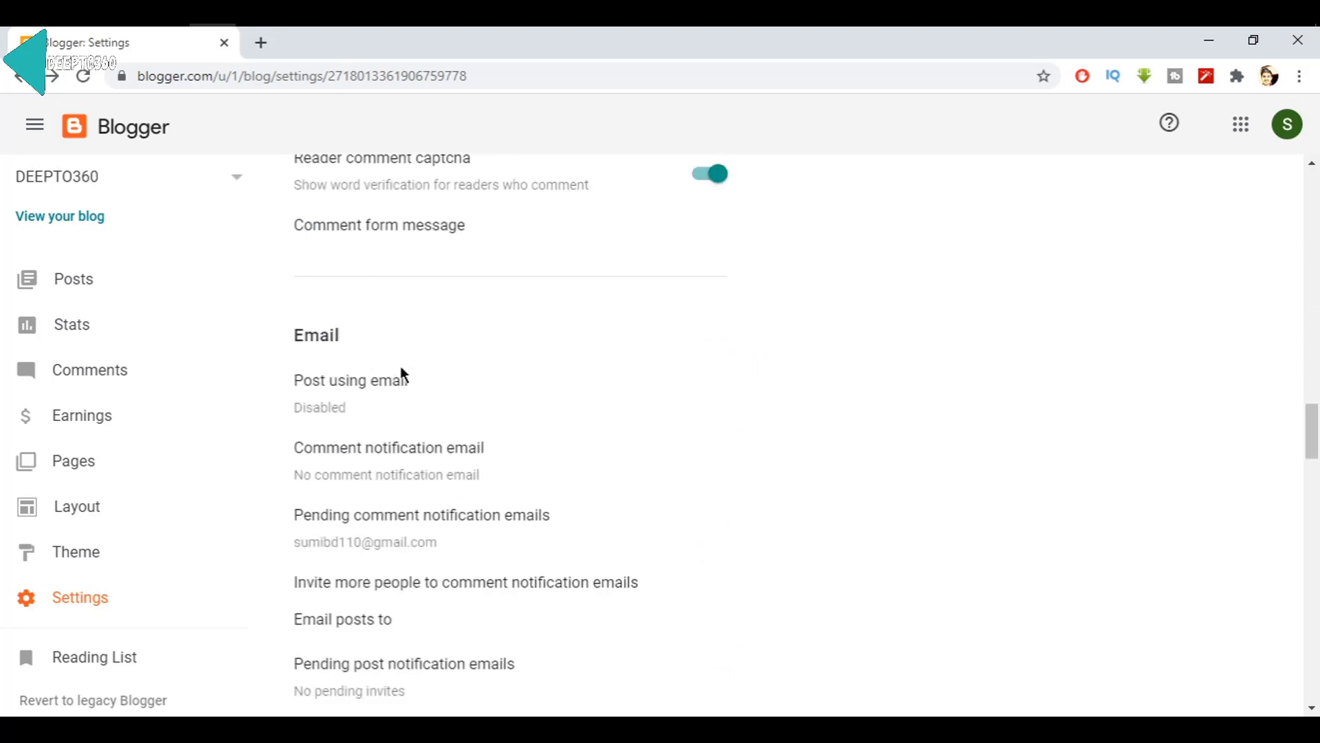
scroll(404, 375, "up", 20)
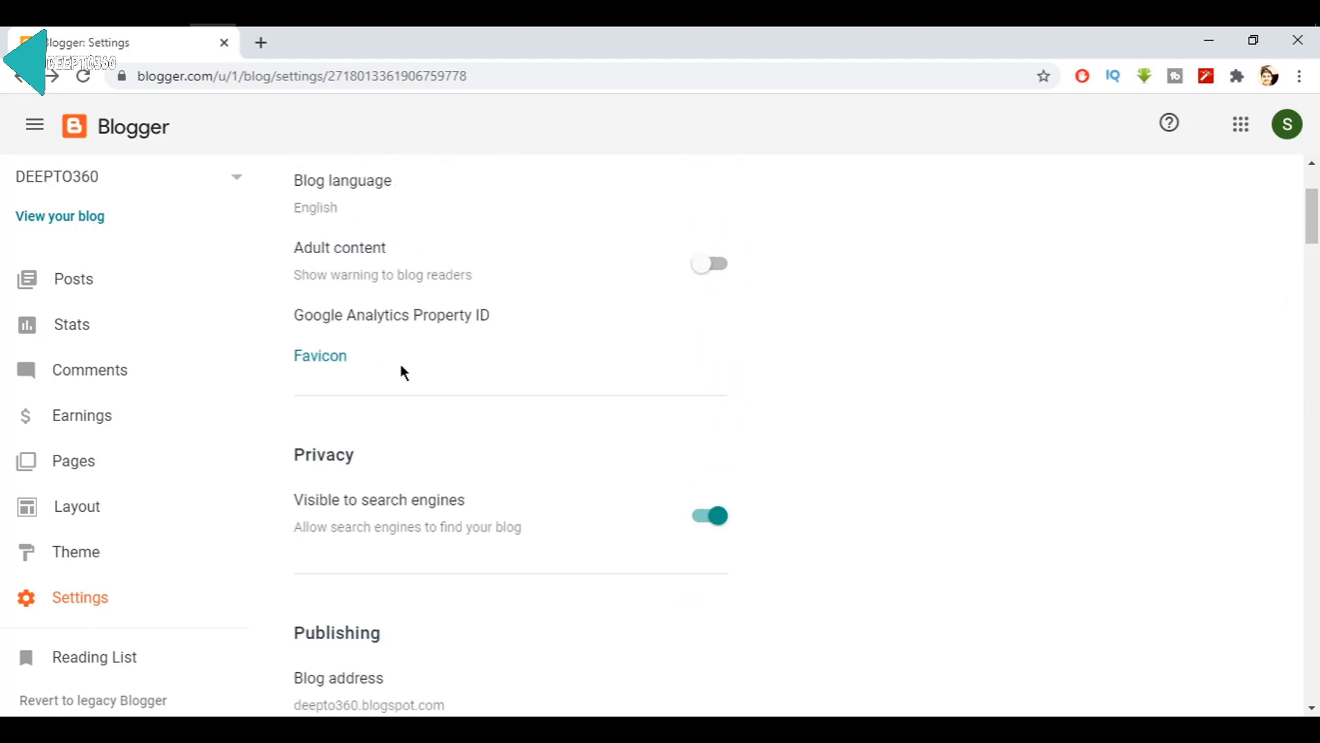
scroll(403, 372, "up", 3)
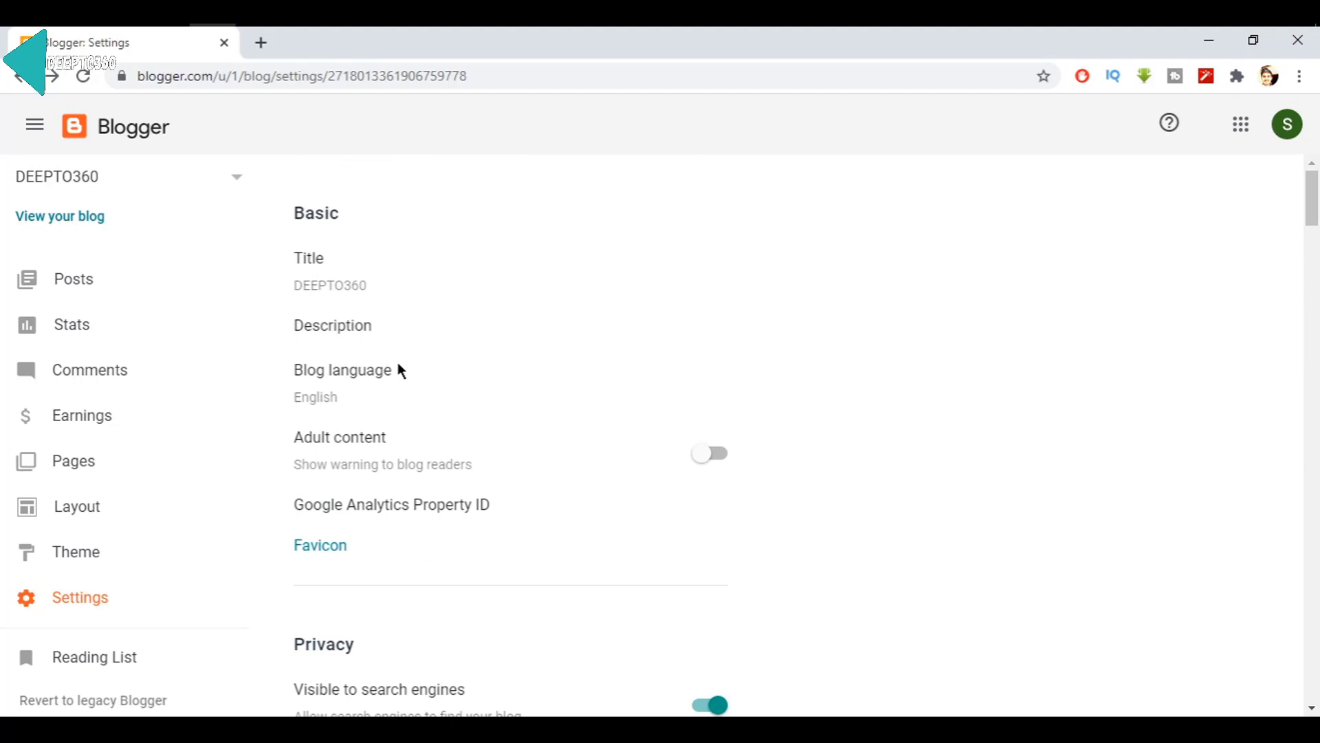